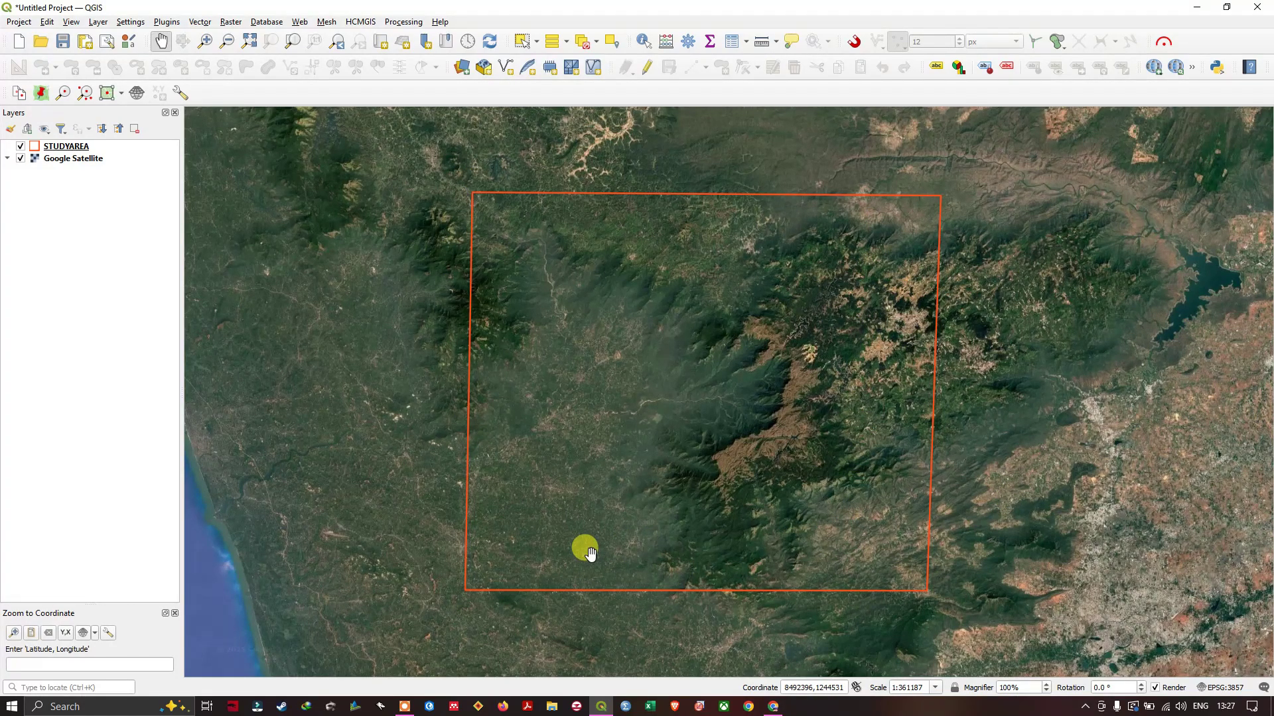
Step: Find and install the OpenTopography DEM Downloader plugin in the plugin manager, then close it
{"action": "left_click", "coordinate": [167, 23]}
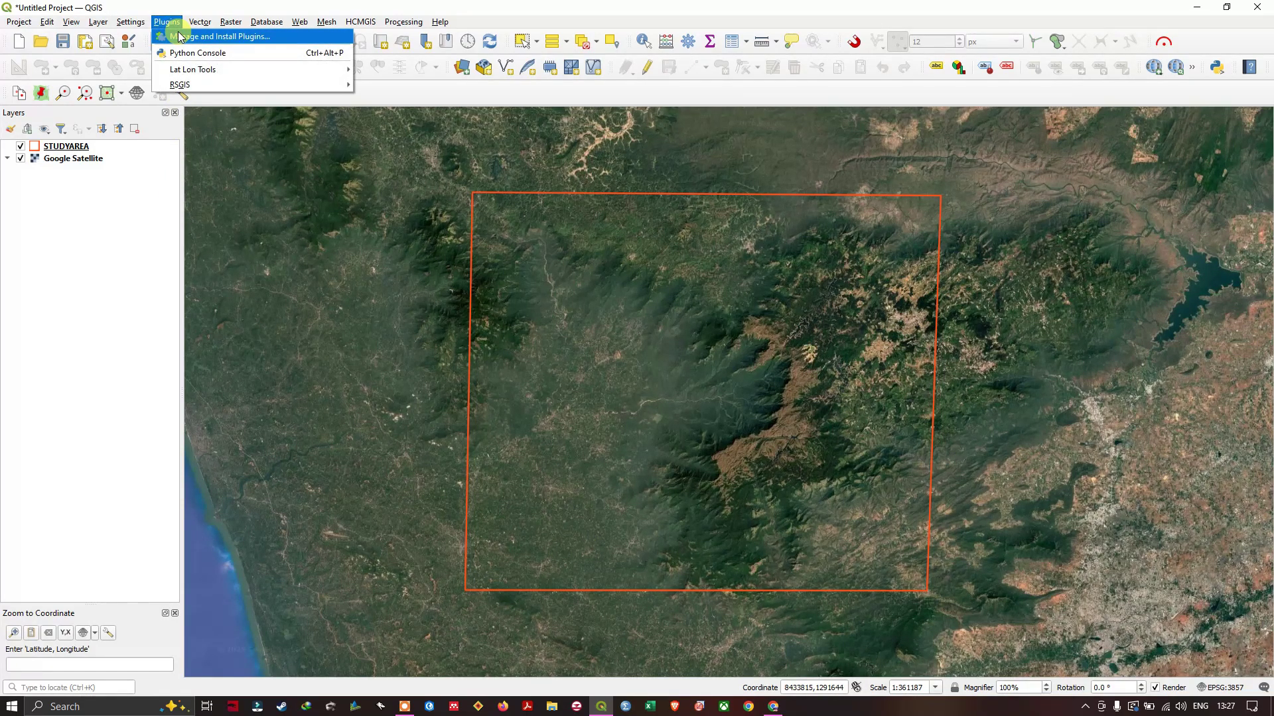
{"action": "left_click", "coordinate": [179, 36]}
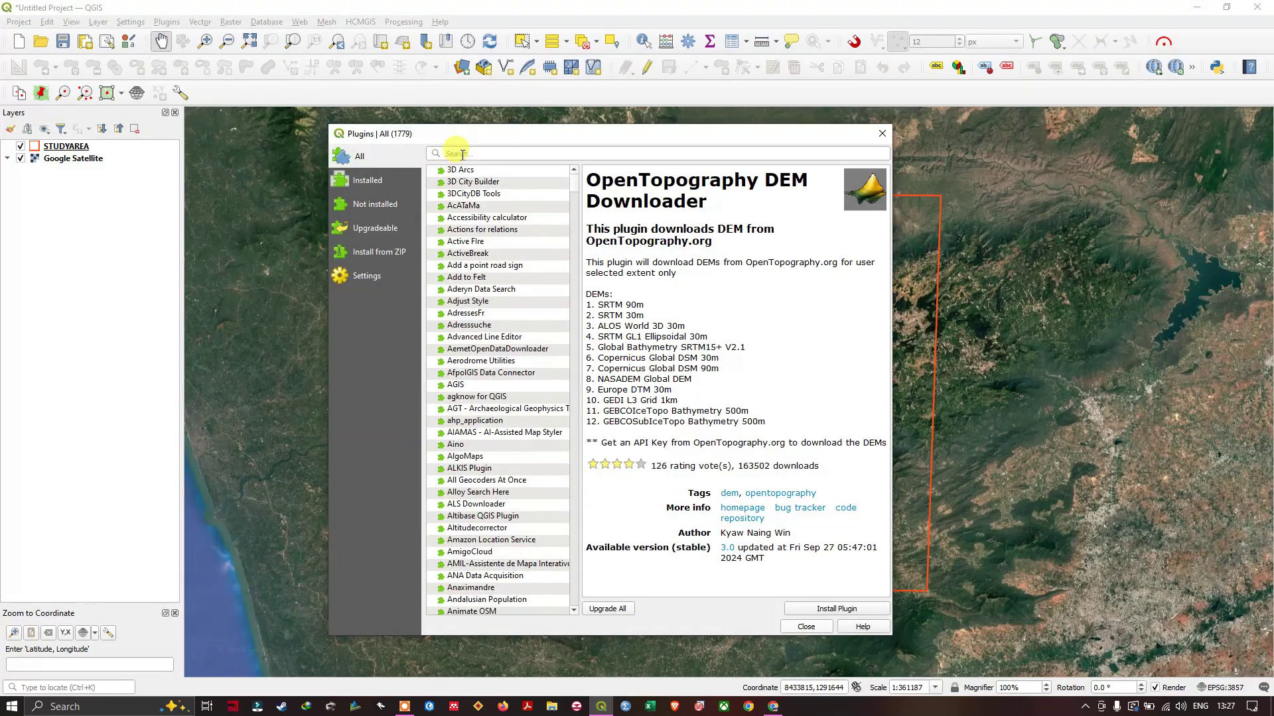
{"action": "left_click", "coordinate": [462, 154]}
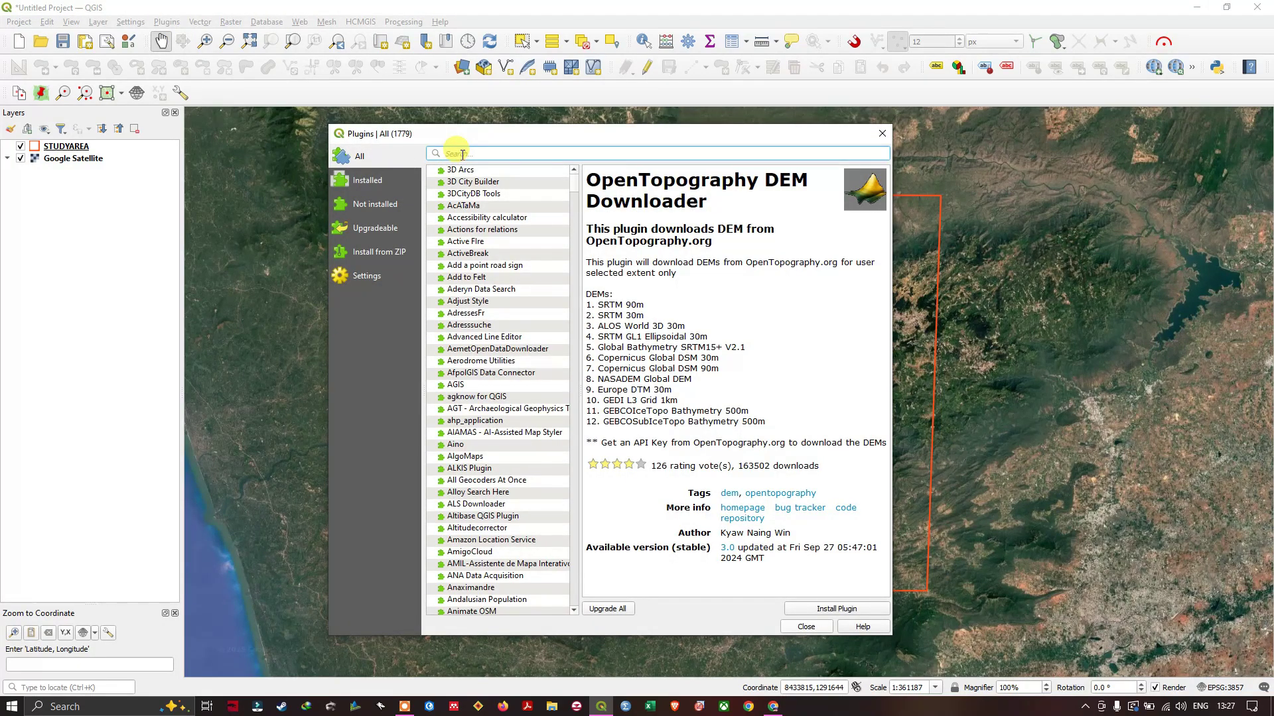
{"action": "type", "text": "OpenTopography DEM Downloader"}
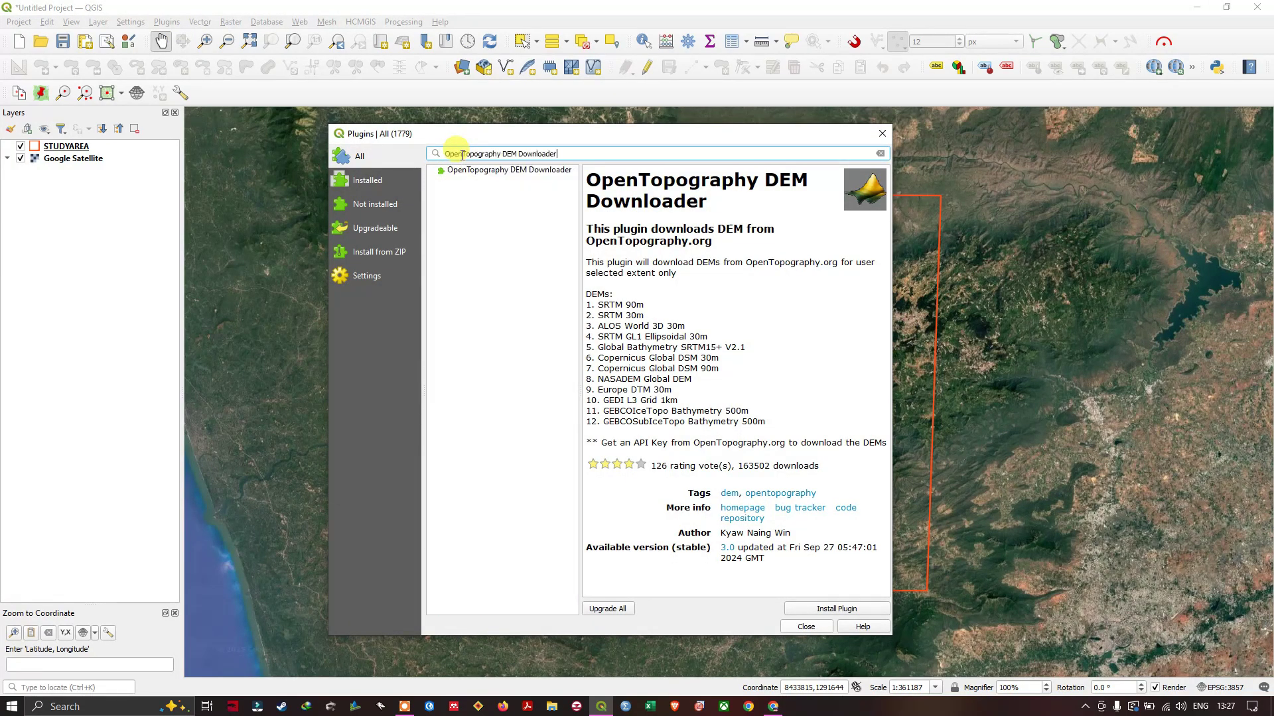
{"action": "left_click", "coordinate": [531, 170]}
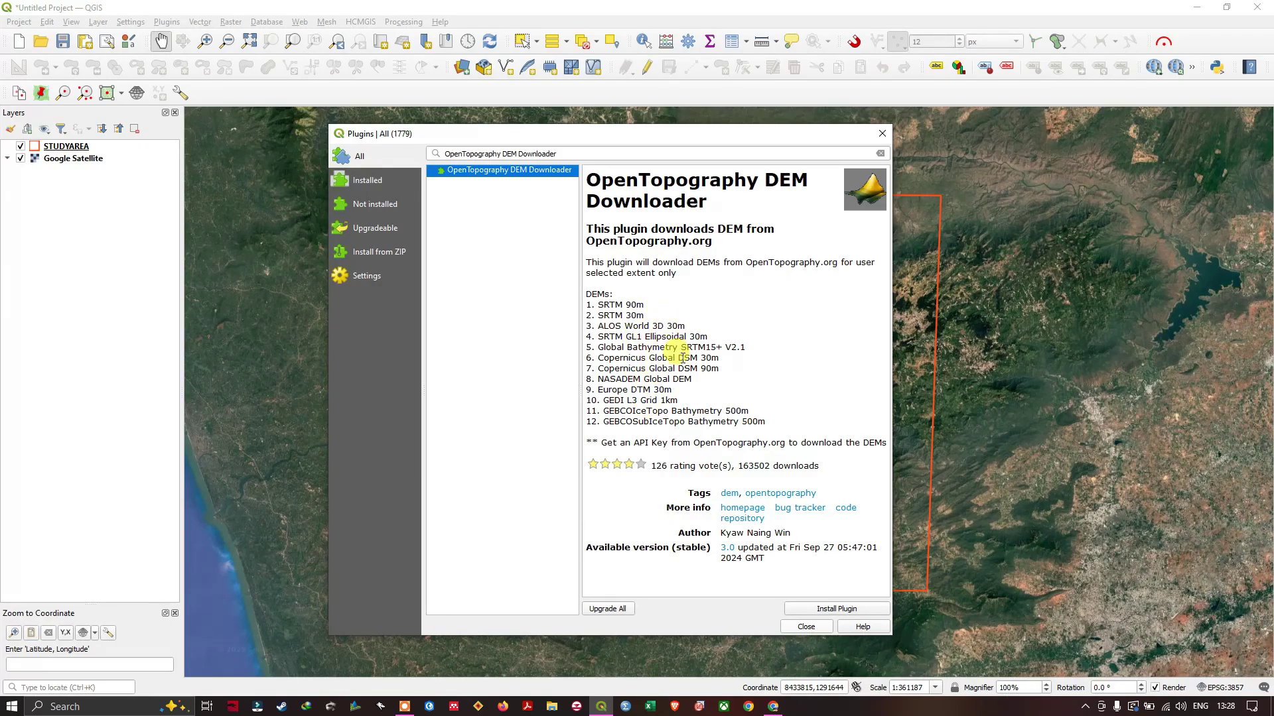
{"action": "left_click", "coordinate": [820, 610]}
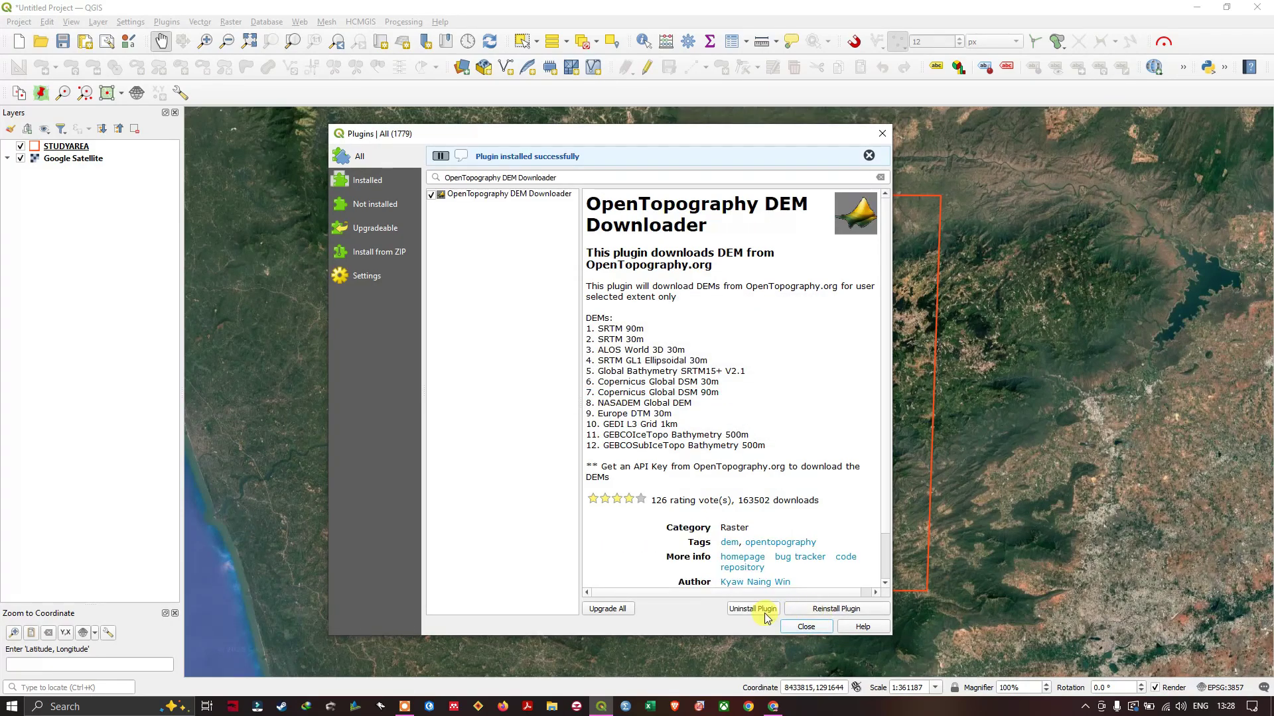
{"action": "left_click", "coordinate": [804, 628]}
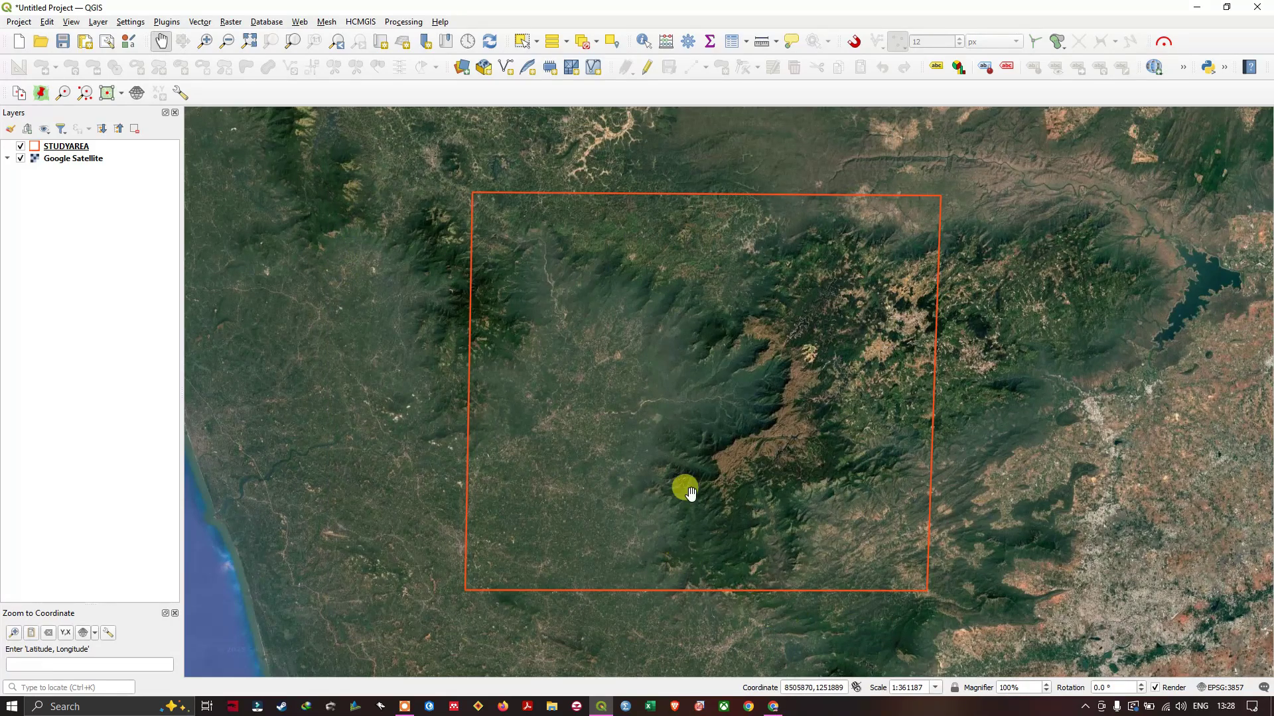
Step: Launch the OpenTopography DEM Downloader from the Raster menu
{"action": "left_click", "coordinate": [238, 26]}
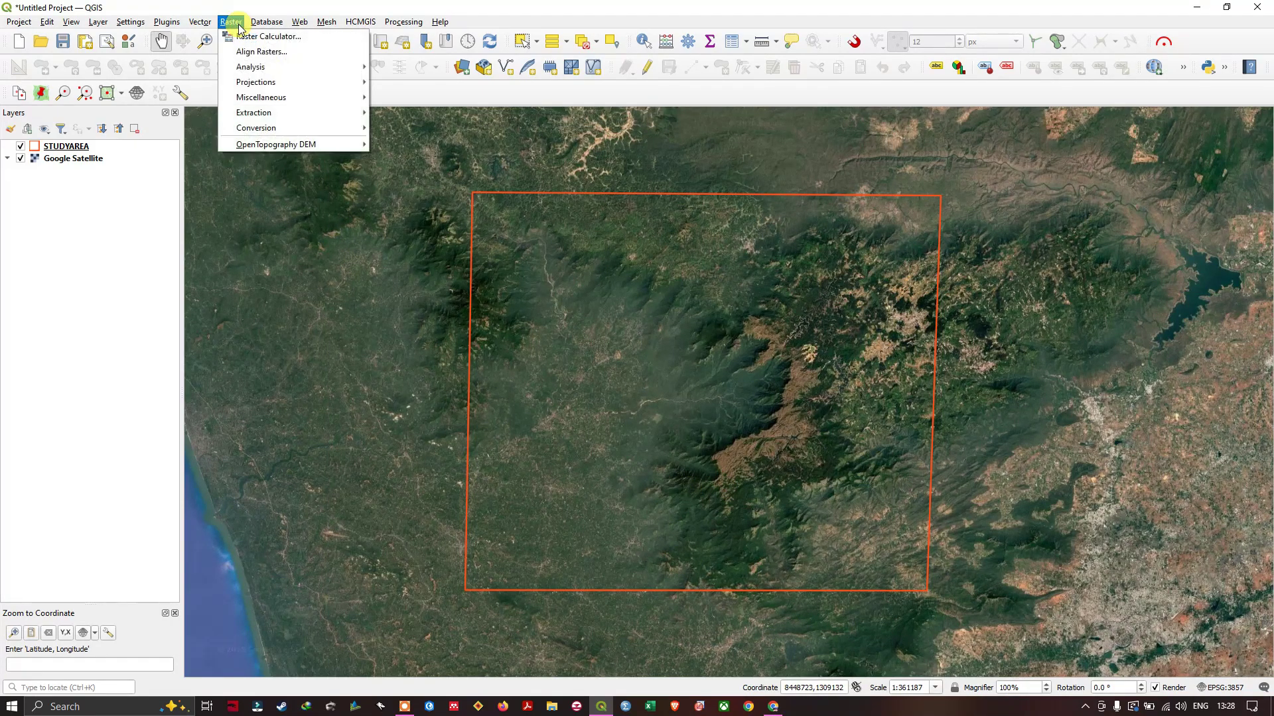
{"action": "mouse_move", "coordinate": [267, 144]}
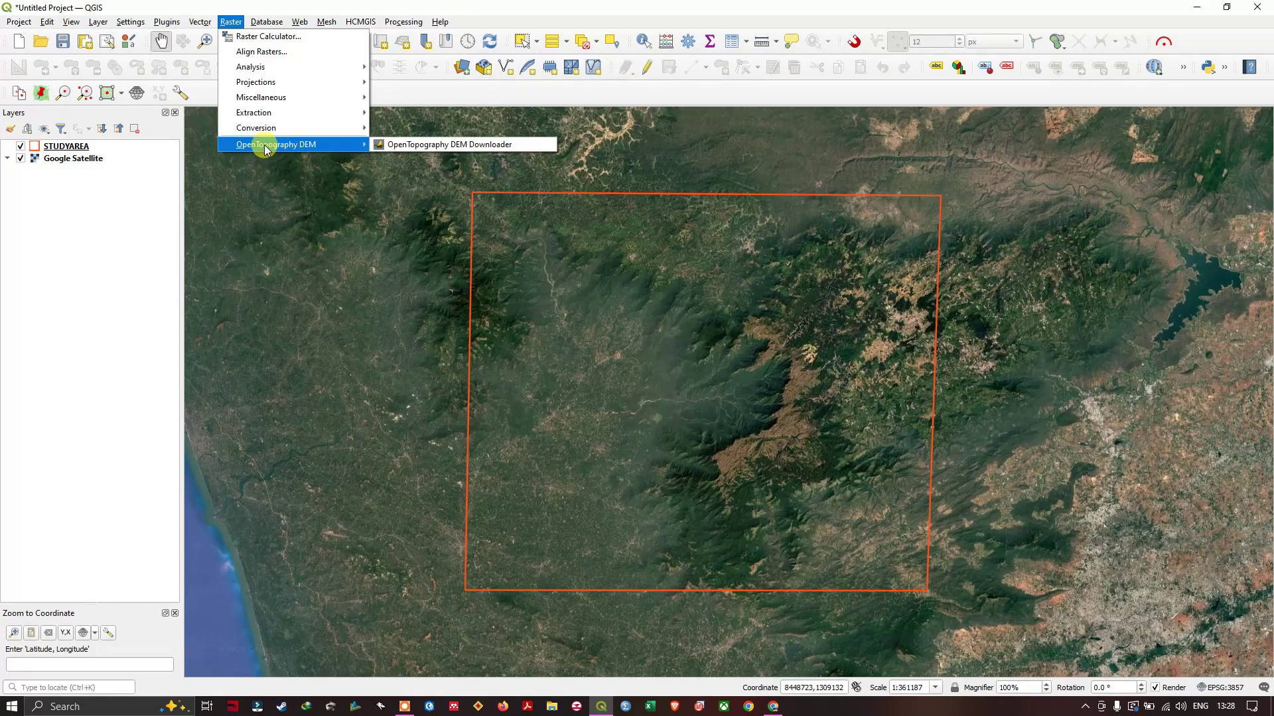
{"action": "left_click", "coordinate": [431, 150]}
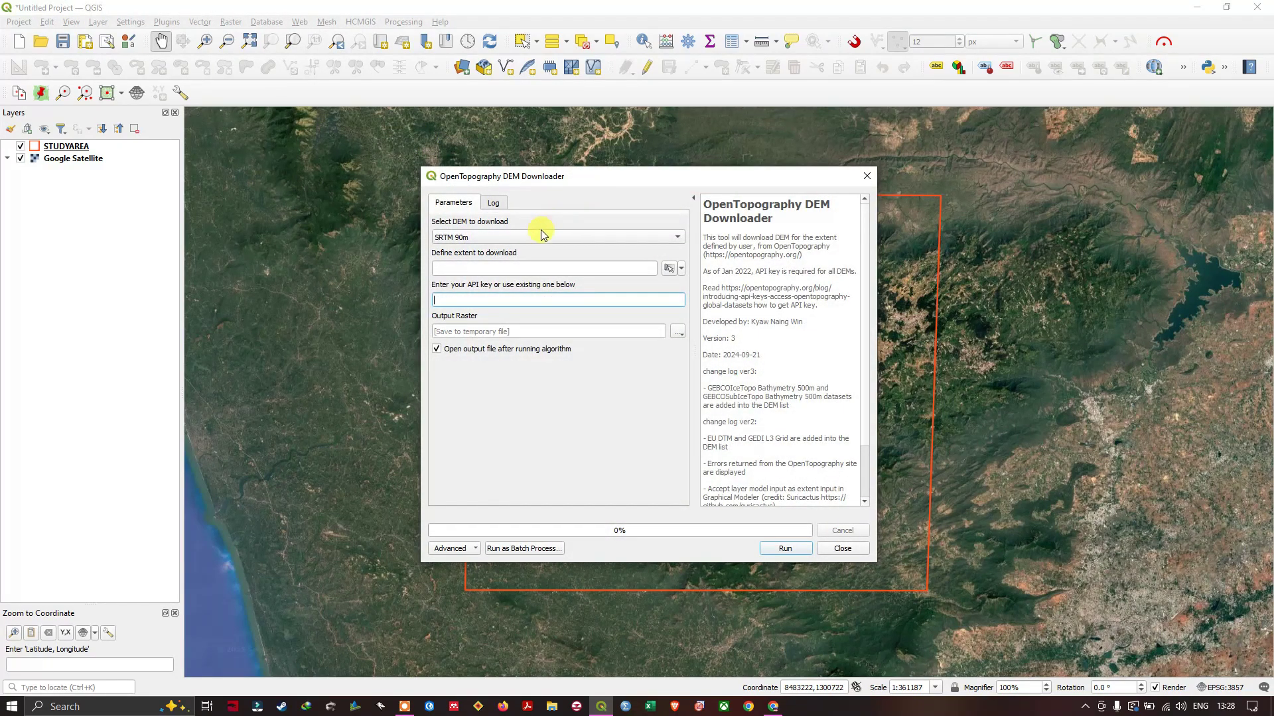
Step: Choose SRTM 30m as the DEM to download
{"action": "left_click", "coordinate": [507, 240]}
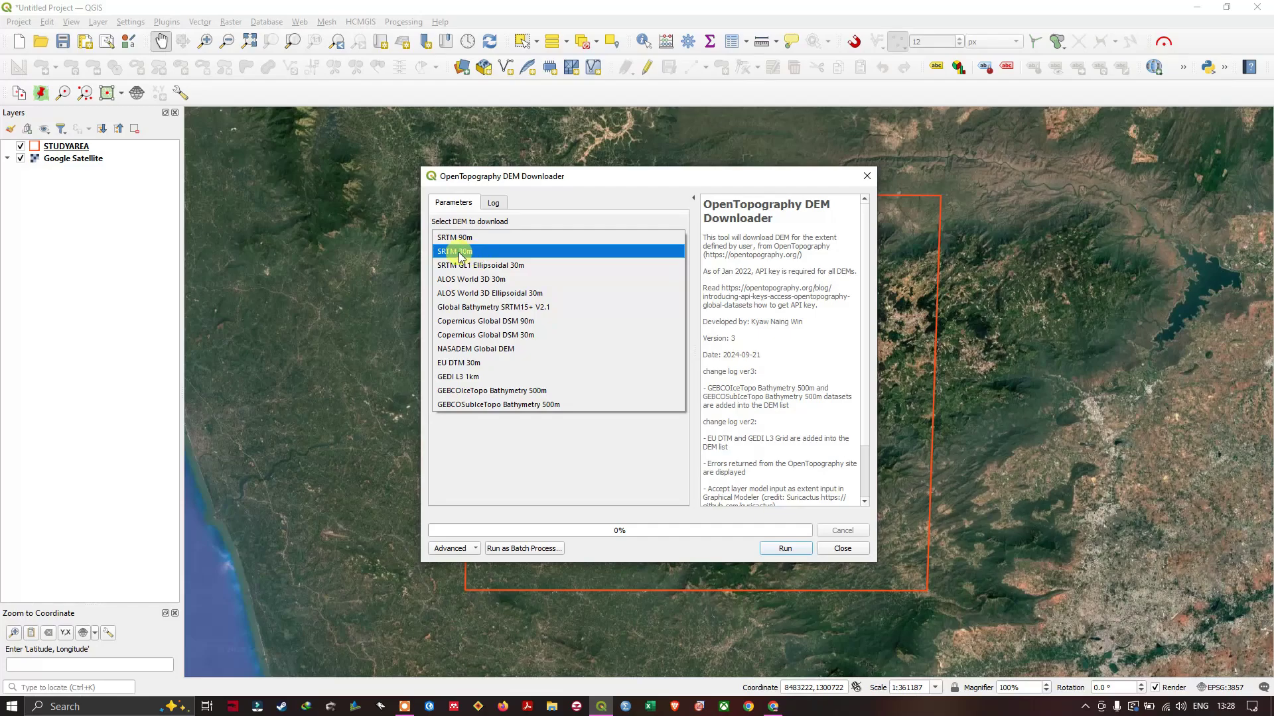
{"action": "left_click", "coordinate": [502, 257]}
{"action": "left_click", "coordinate": [494, 237]}
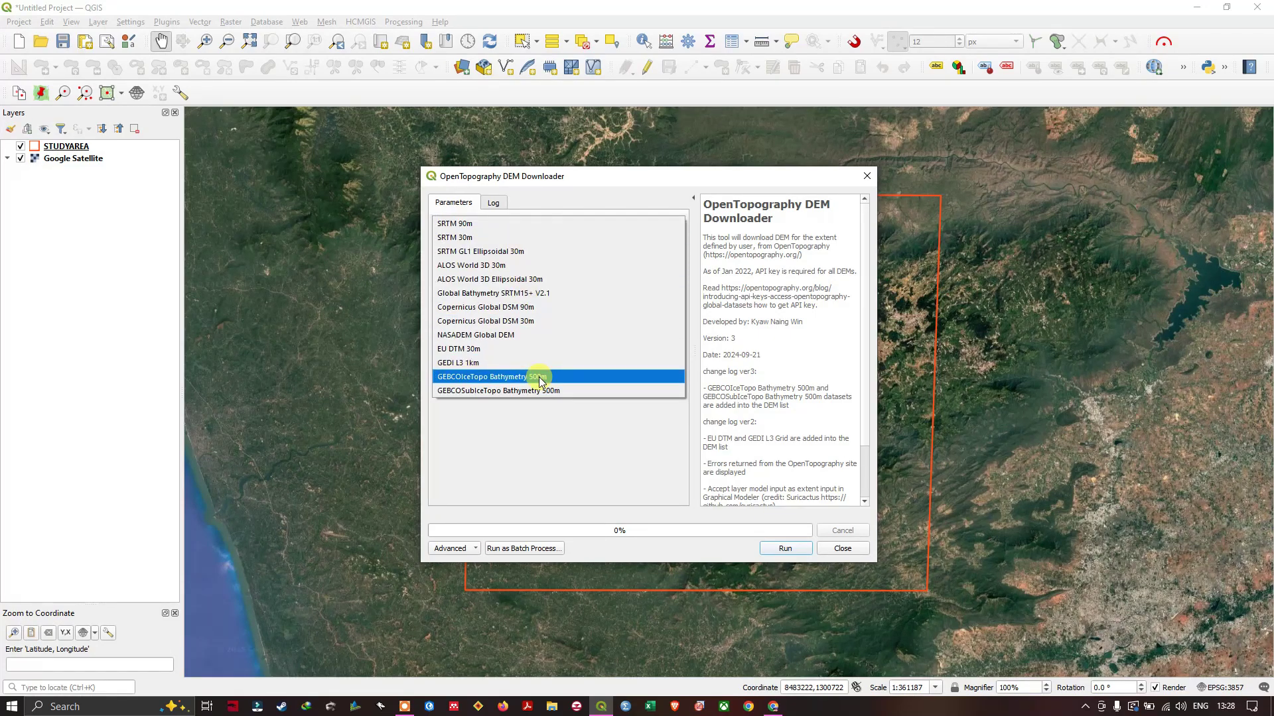
{"action": "left_click", "coordinate": [533, 238]}
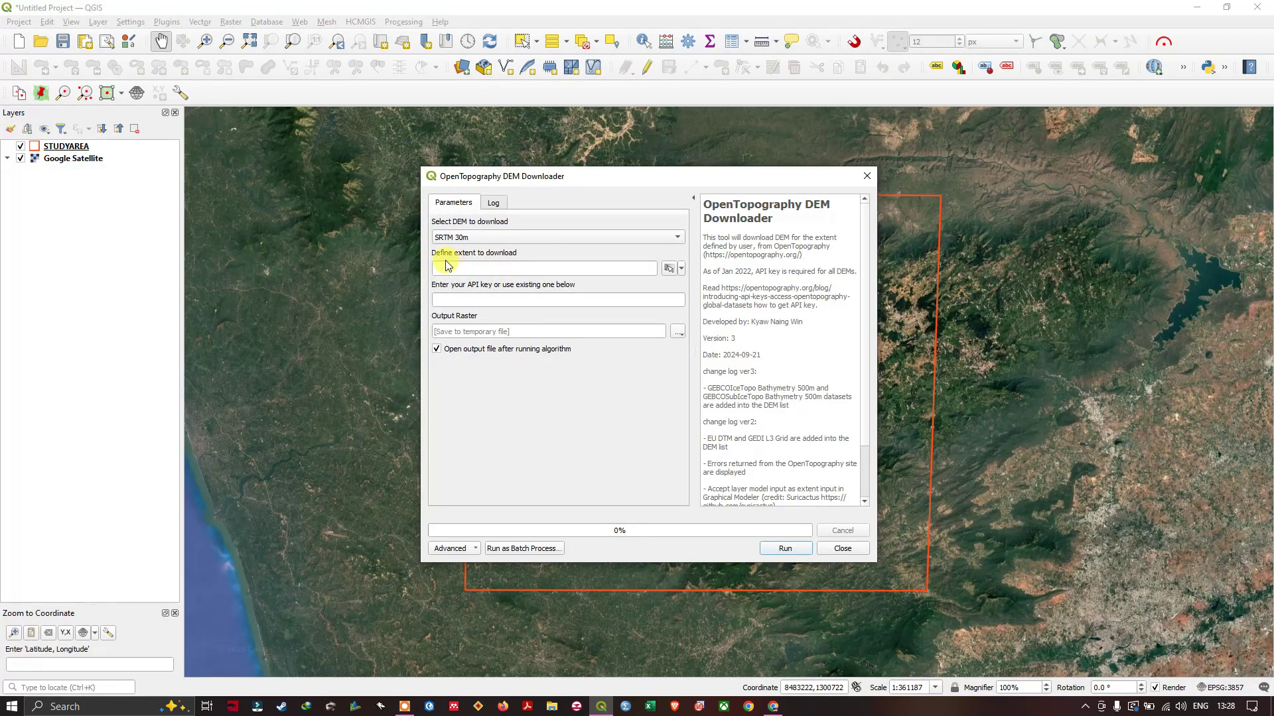
Step: Calculate the download extent from the STUDYAREA layer
{"action": "left_click", "coordinate": [682, 269]}
{"action": "mouse_move", "coordinate": [697, 286]}
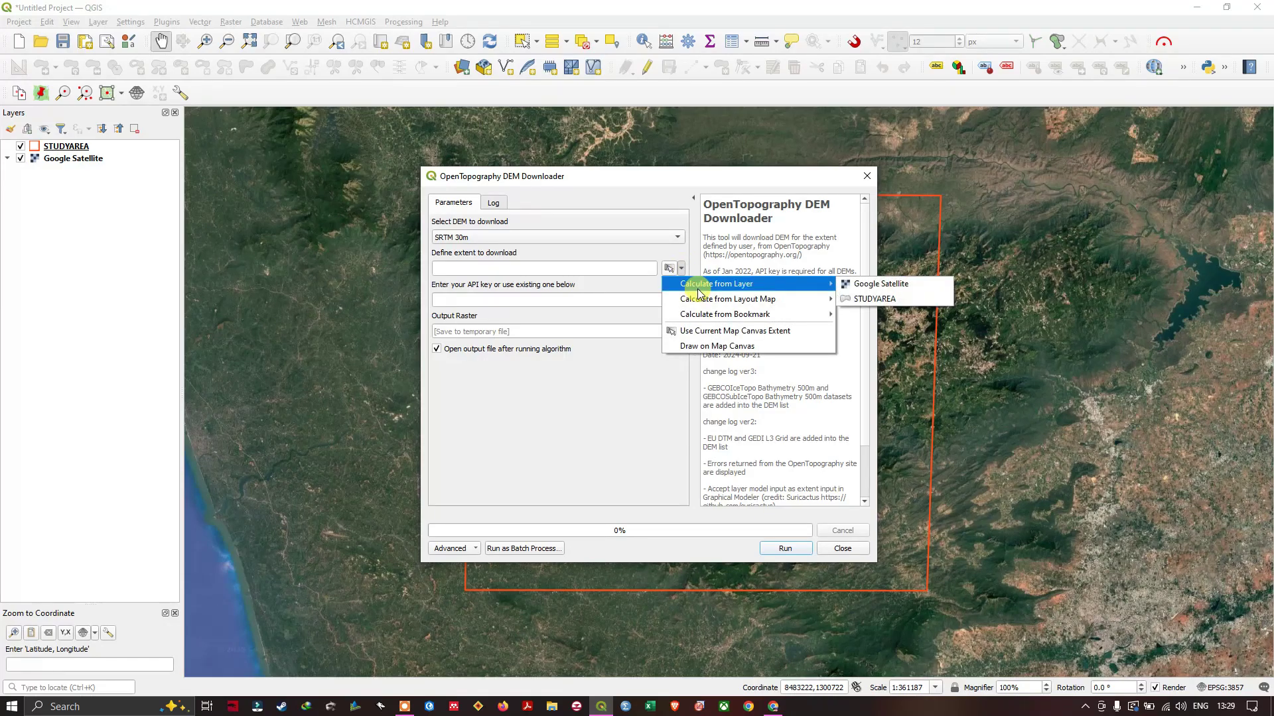
{"action": "left_click", "coordinate": [879, 300]}
Step: Draw the download extent on the map canvas as a rectangle over the study area
{"action": "left_click", "coordinate": [681, 269]}
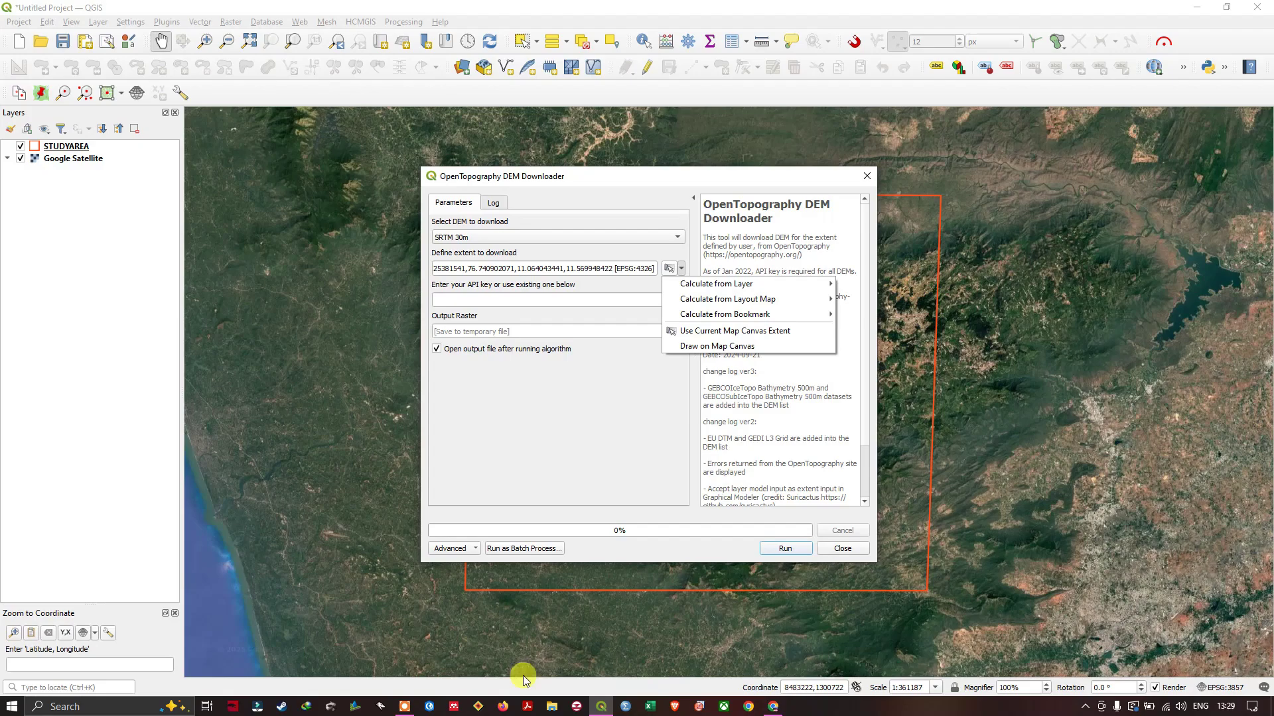
{"action": "left_click", "coordinate": [708, 348]}
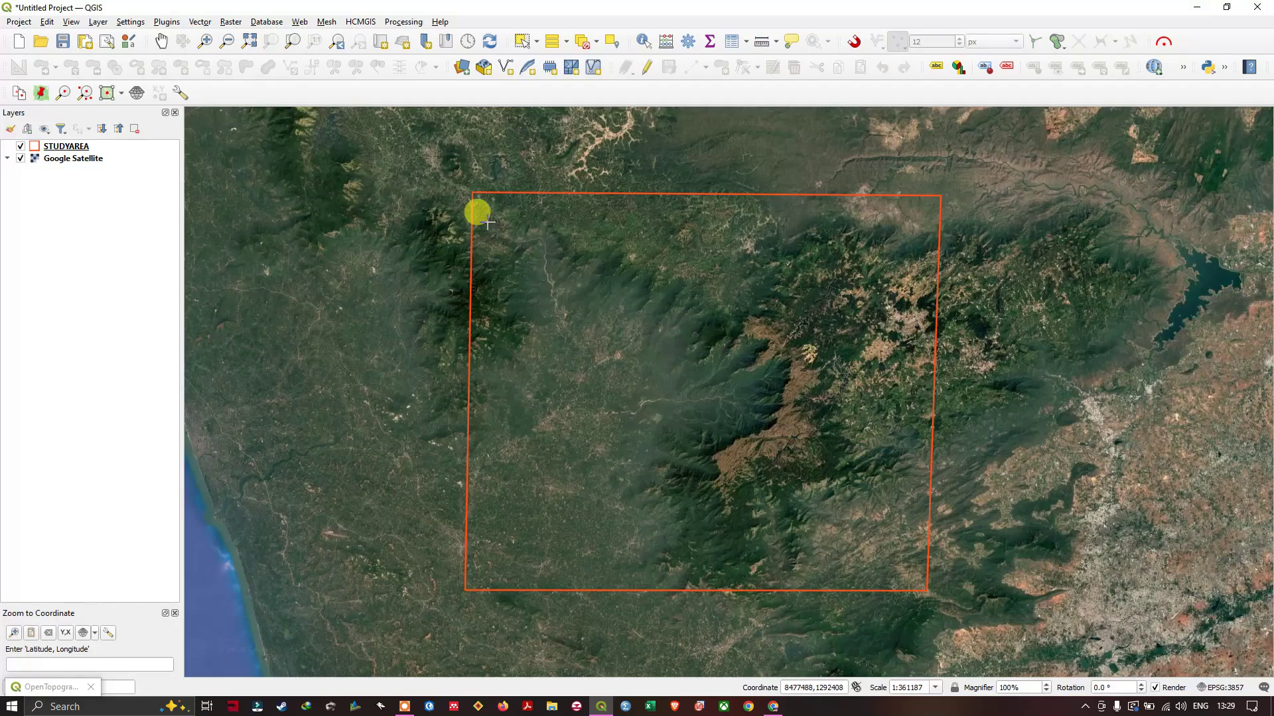
{"action": "left_click_drag", "start_coordinate": [476, 194], "coordinate": [927, 585]}
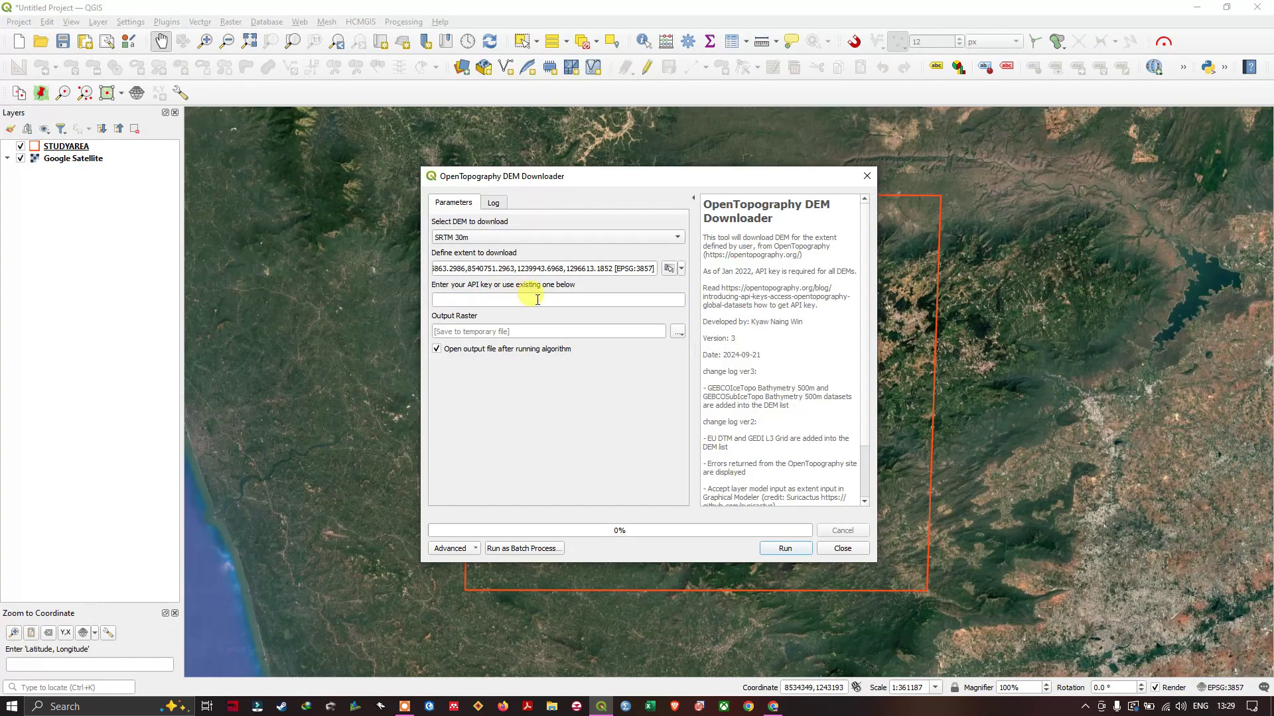
Step: Switch to Chrome and search 'opentopography' to reach the OpenTopography home page
{"action": "left_click", "coordinate": [772, 707]}
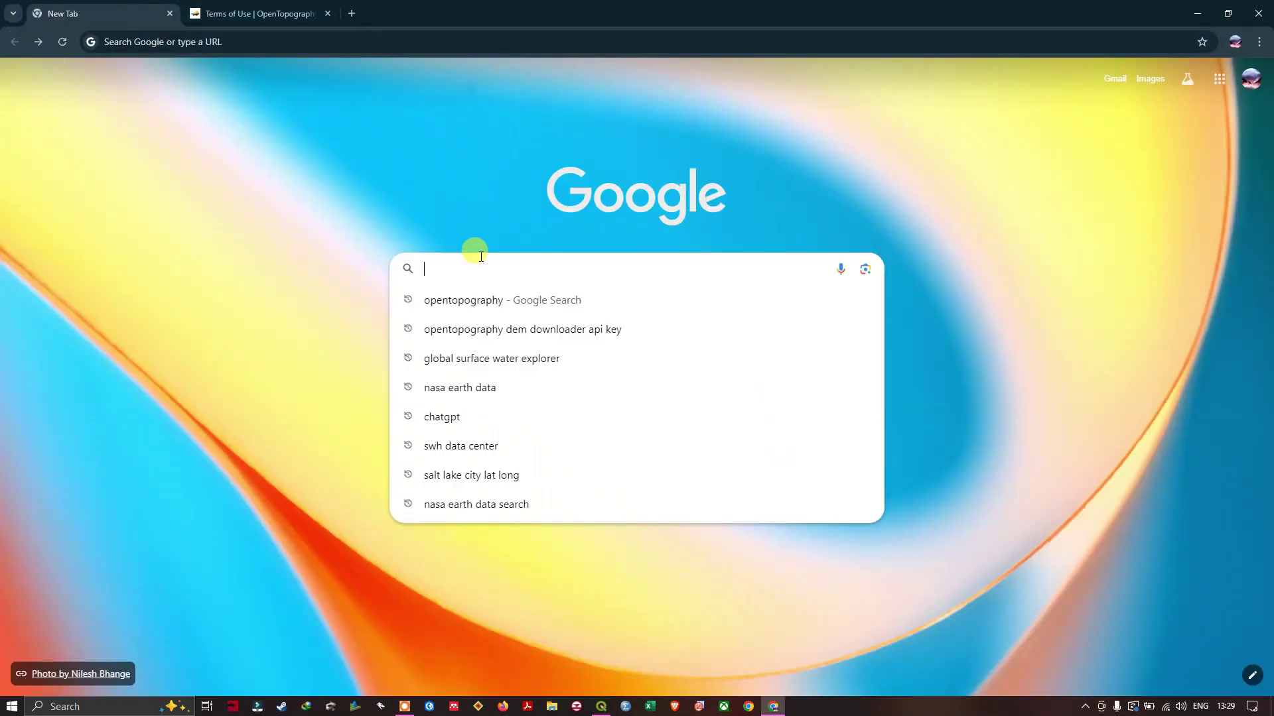
{"action": "left_click", "coordinate": [476, 301]}
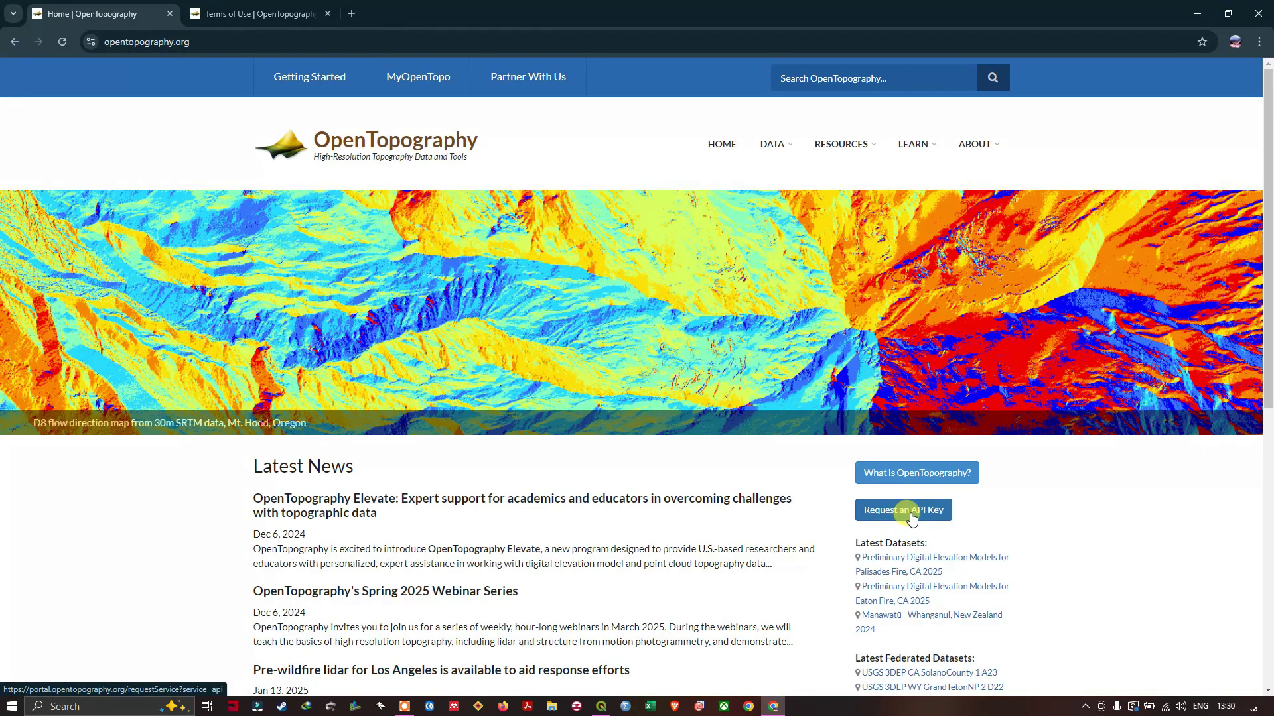
Step: Request an OpenTopography API key, checking the account activation email, until the log-in page appears
{"action": "left_click", "coordinate": [913, 520]}
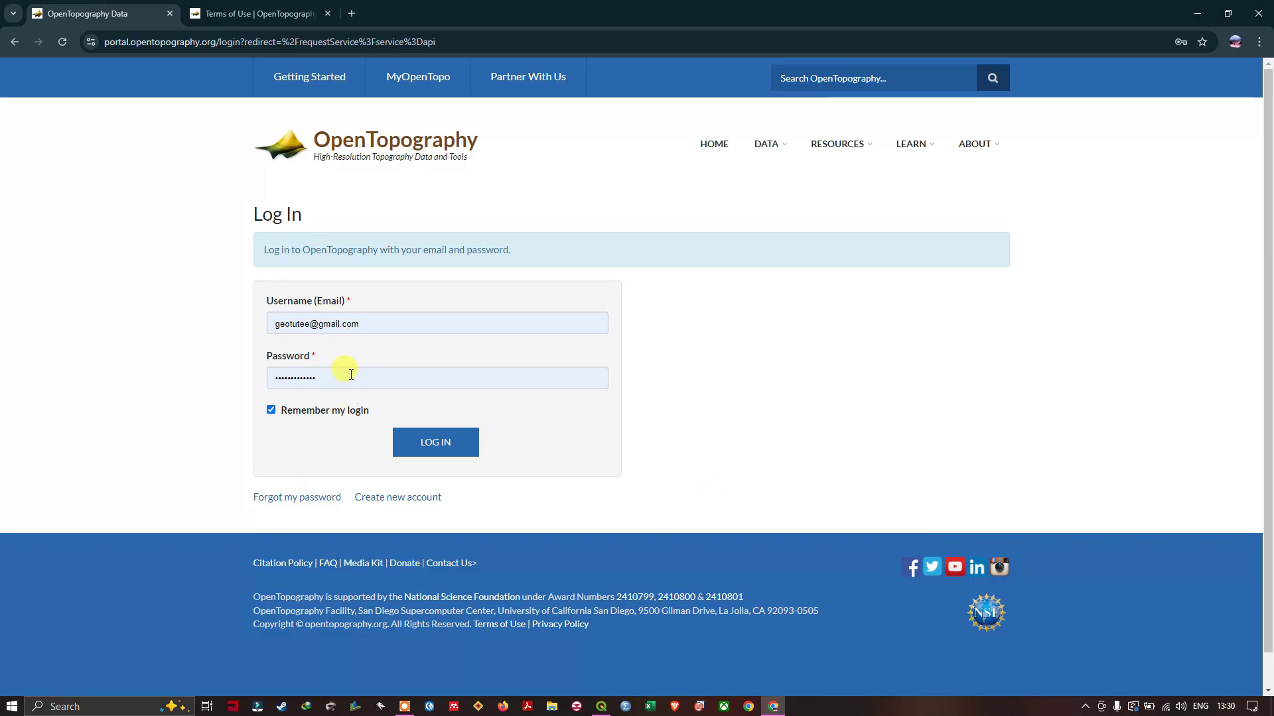
{"action": "left_click", "coordinate": [405, 505]}
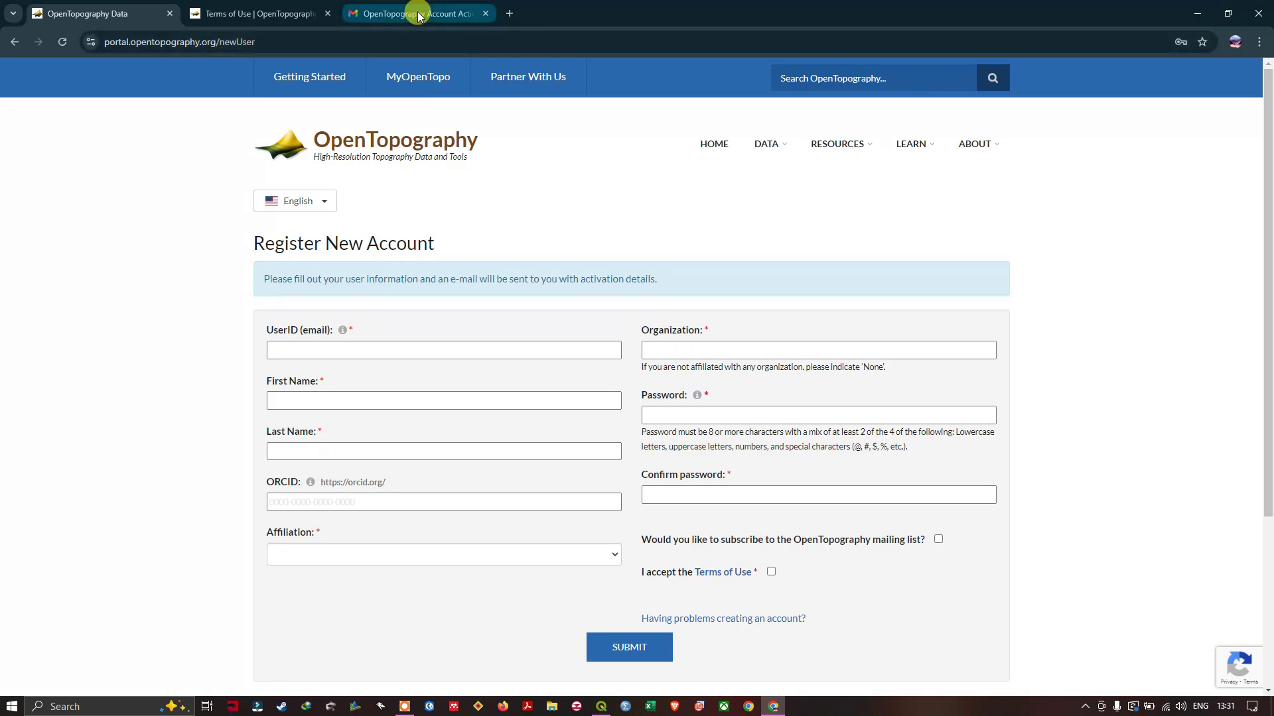
{"action": "left_click", "coordinate": [416, 15]}
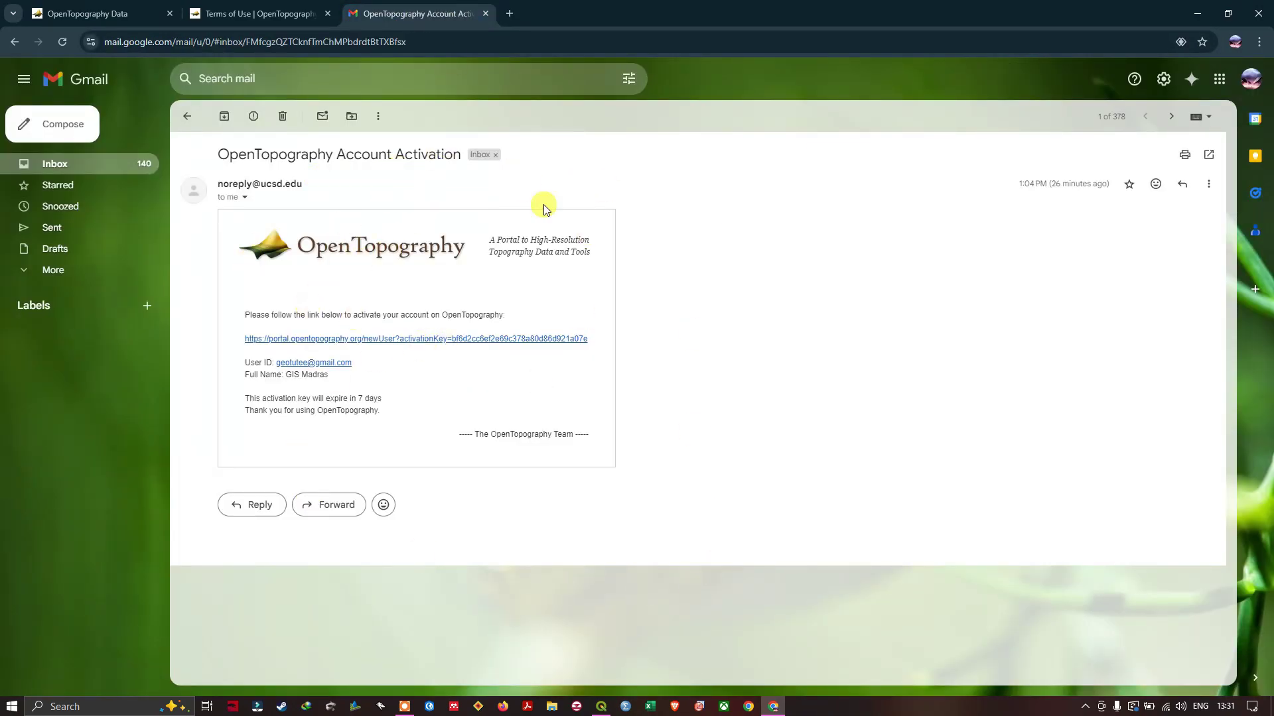
{"action": "left_click", "coordinate": [119, 13]}
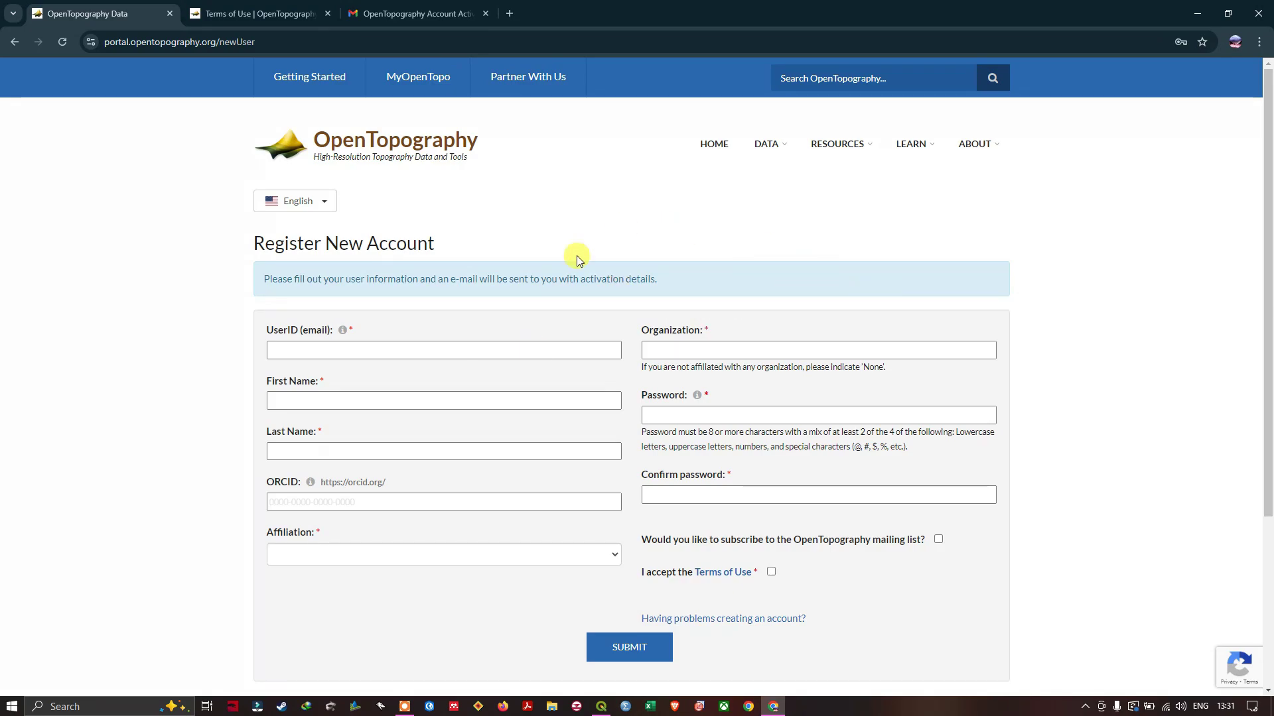
{"action": "left_click", "coordinate": [721, 148]}
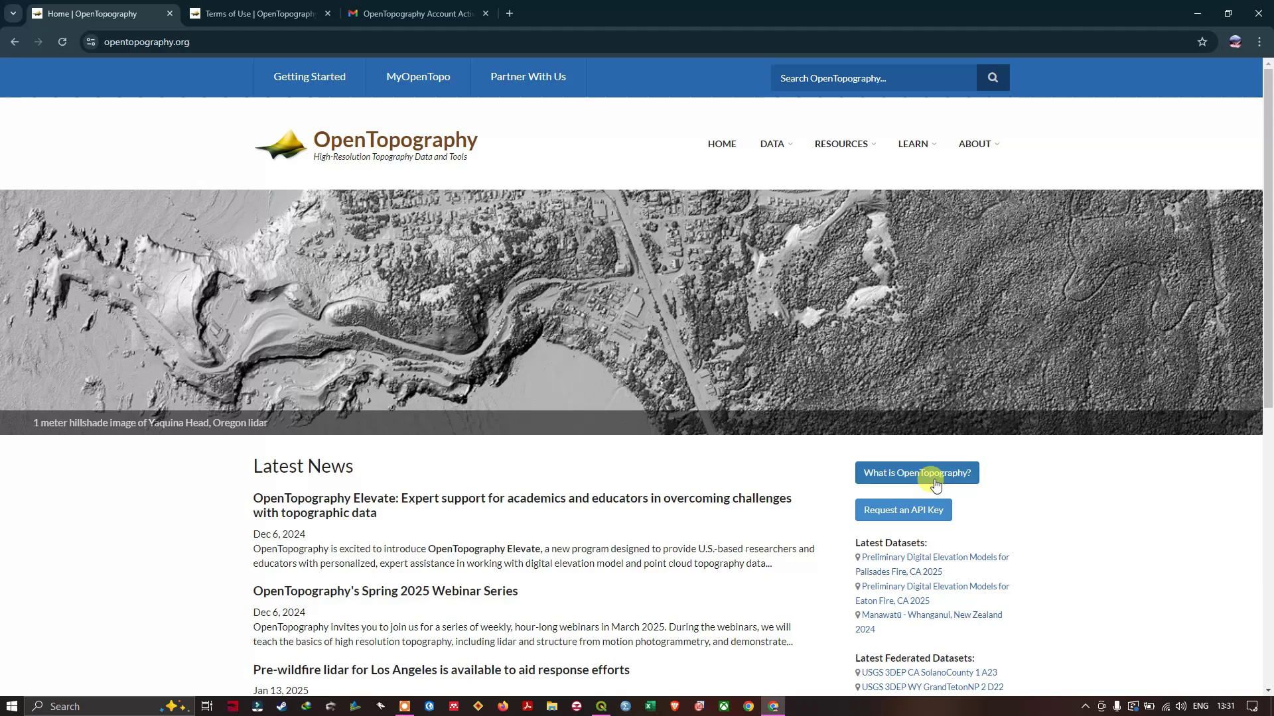
{"action": "left_click", "coordinate": [915, 517]}
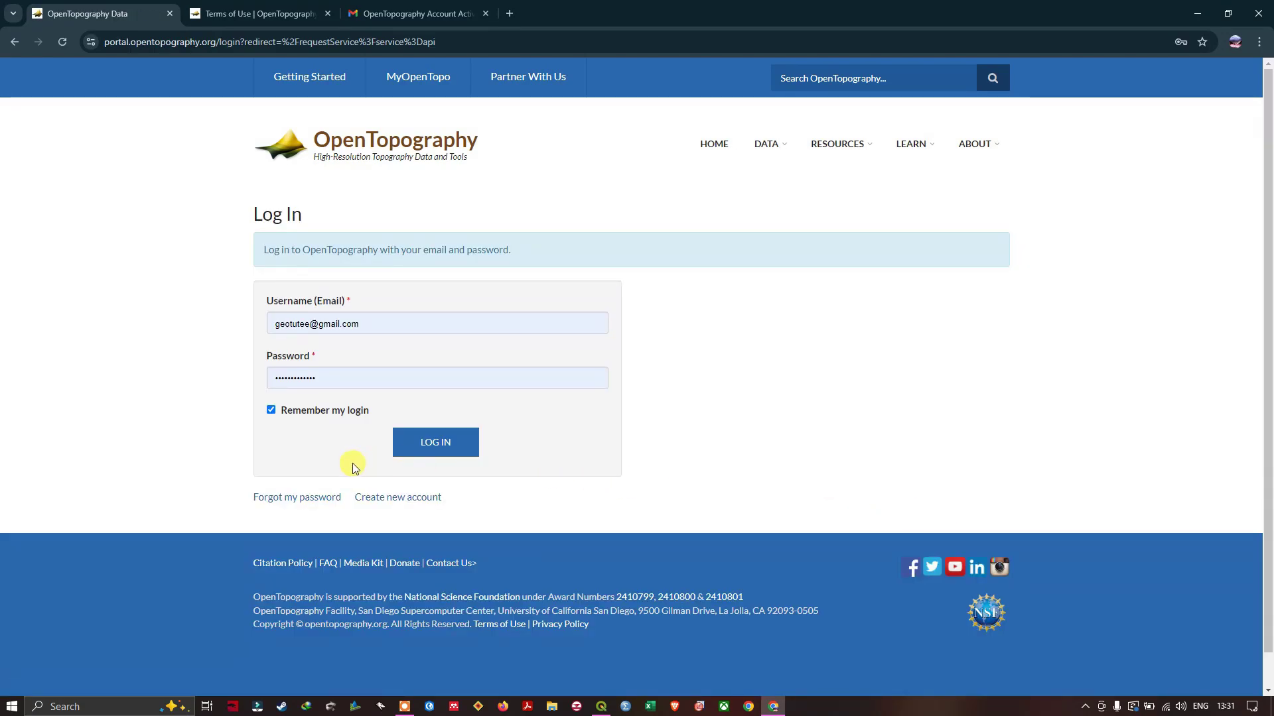
Step: Log in, copy the generated API key, and switch back to the QGIS DEM Downloader
{"action": "left_click", "coordinate": [435, 445]}
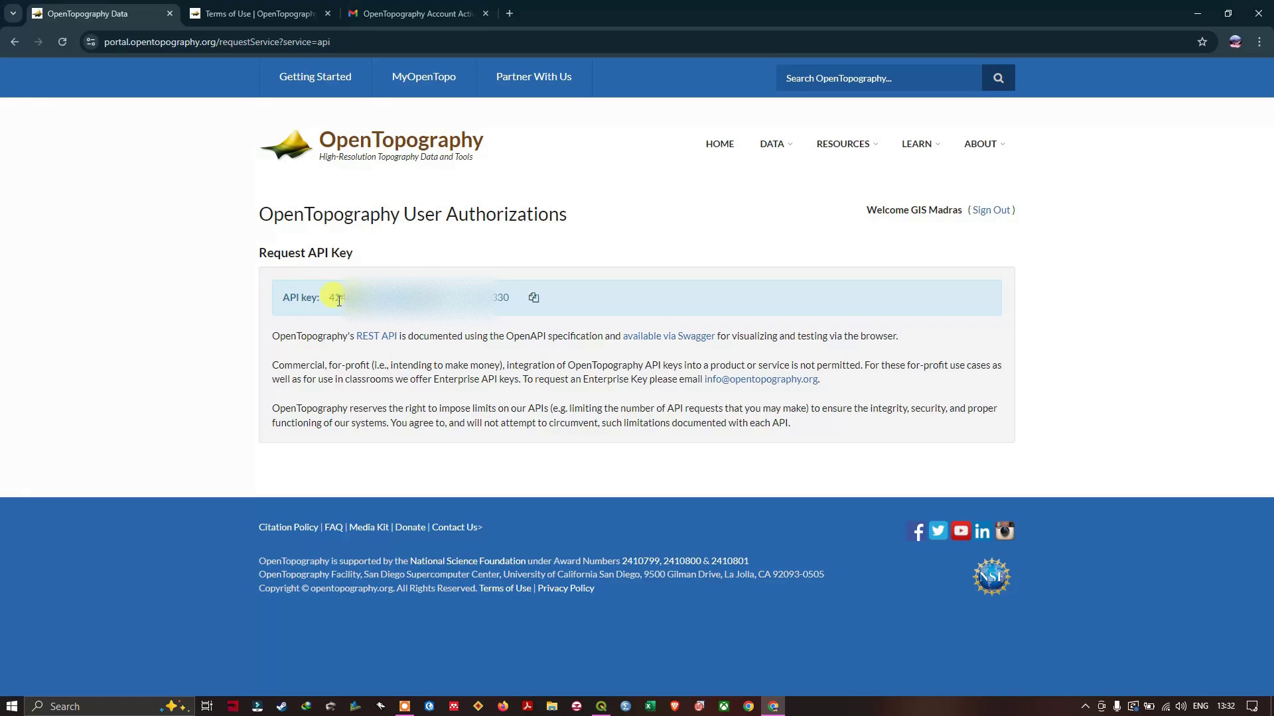
{"action": "left_click", "coordinate": [534, 300]}
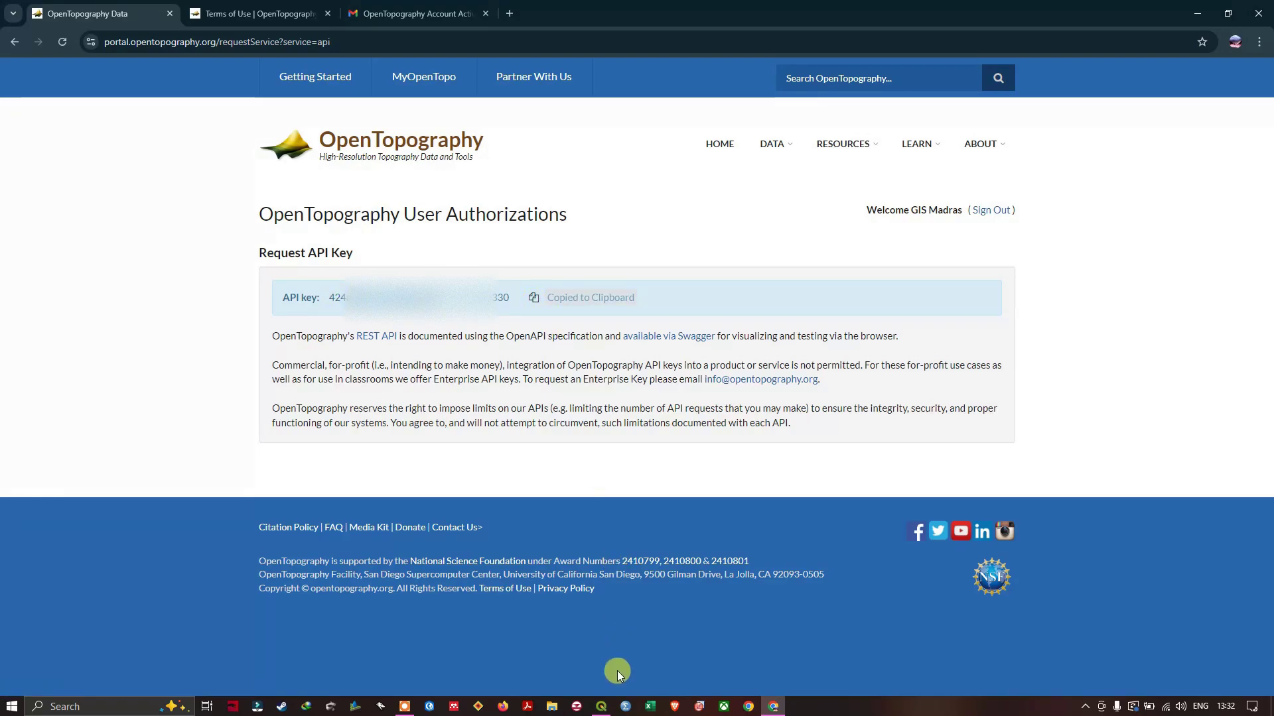
{"action": "left_click", "coordinate": [602, 704]}
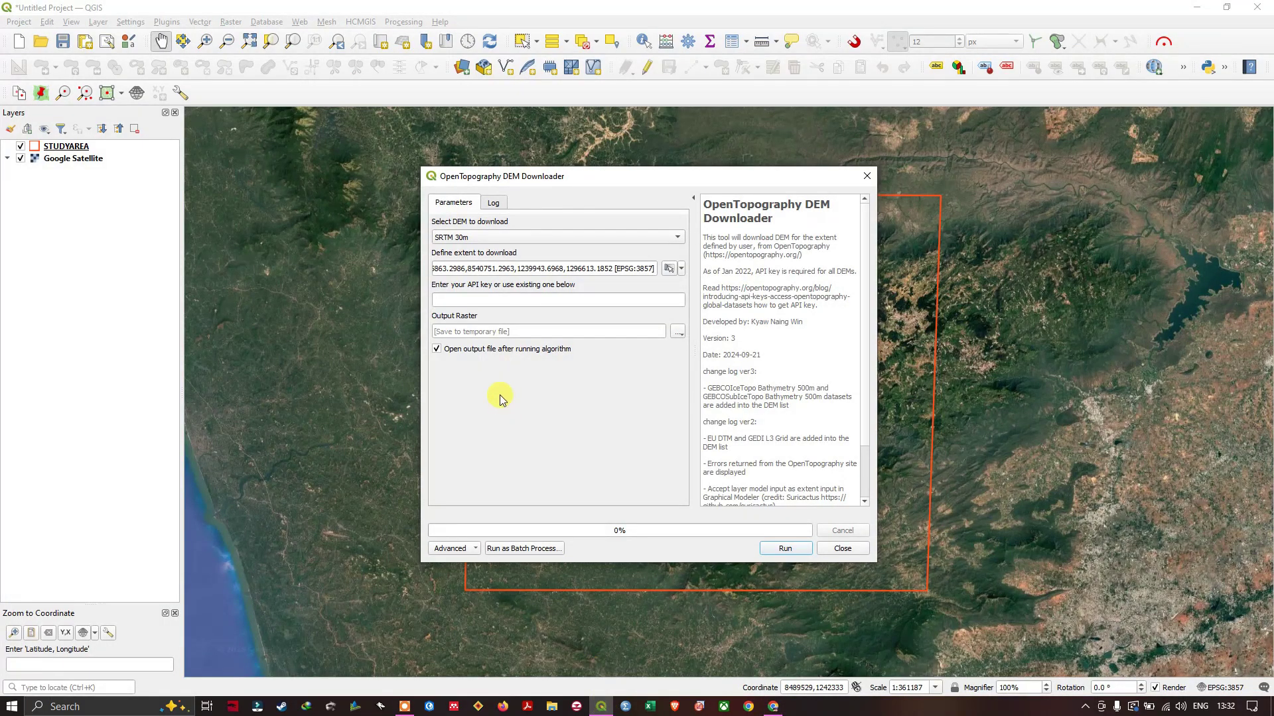
Step: Paste the API key, keep output as a temporary file, and run the SRTM 30m download
{"action": "left_click", "coordinate": [491, 302]}
{"action": "key", "text": "ctrl+v"}
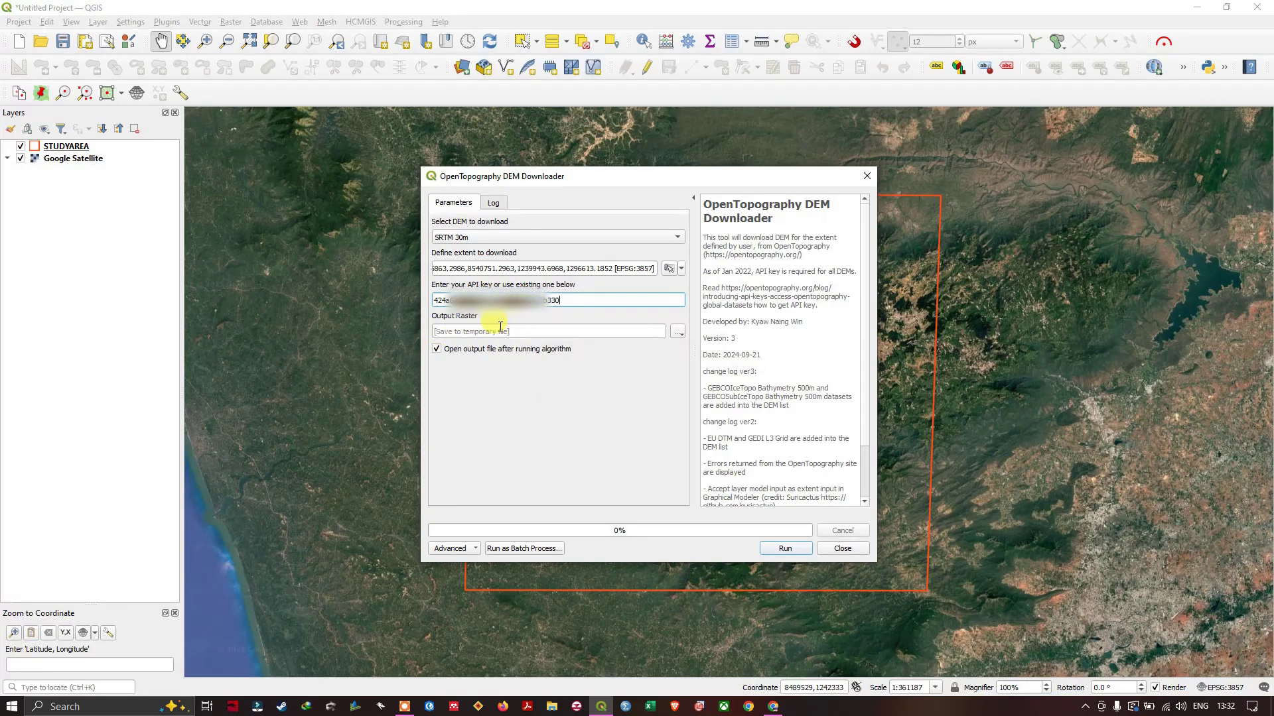
{"action": "left_click", "coordinate": [683, 329]}
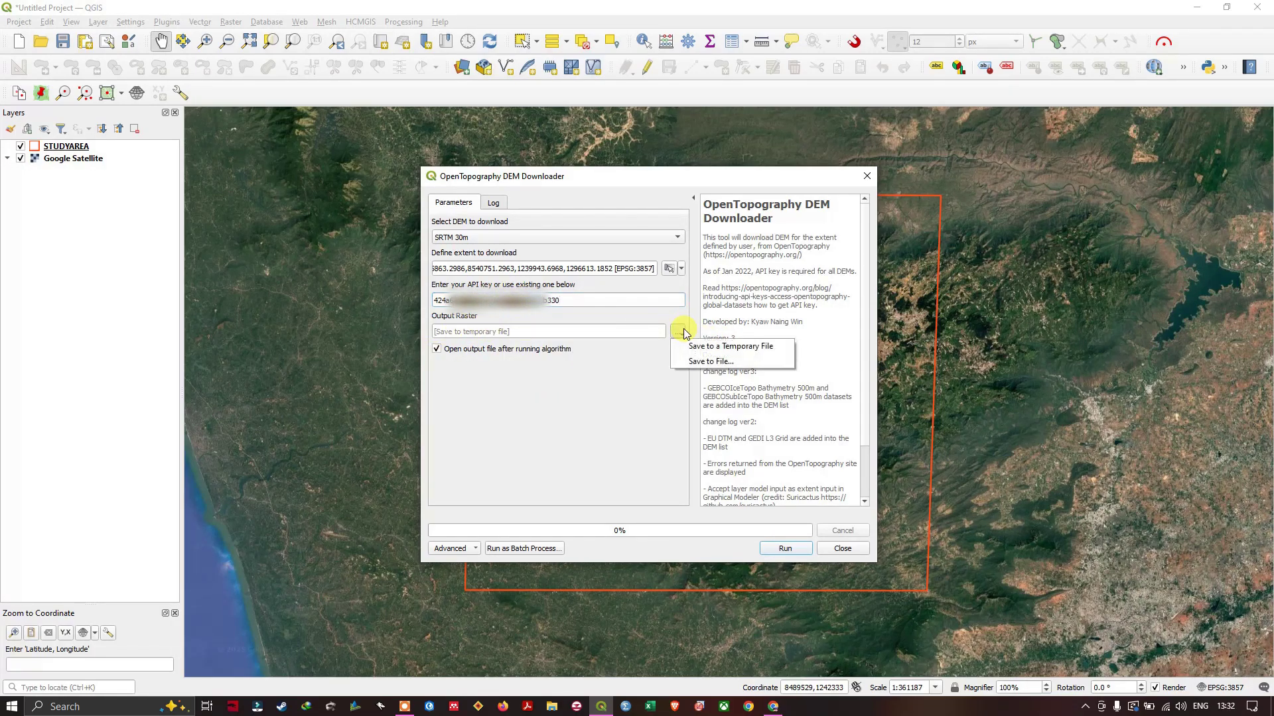
{"action": "left_click", "coordinate": [731, 347]}
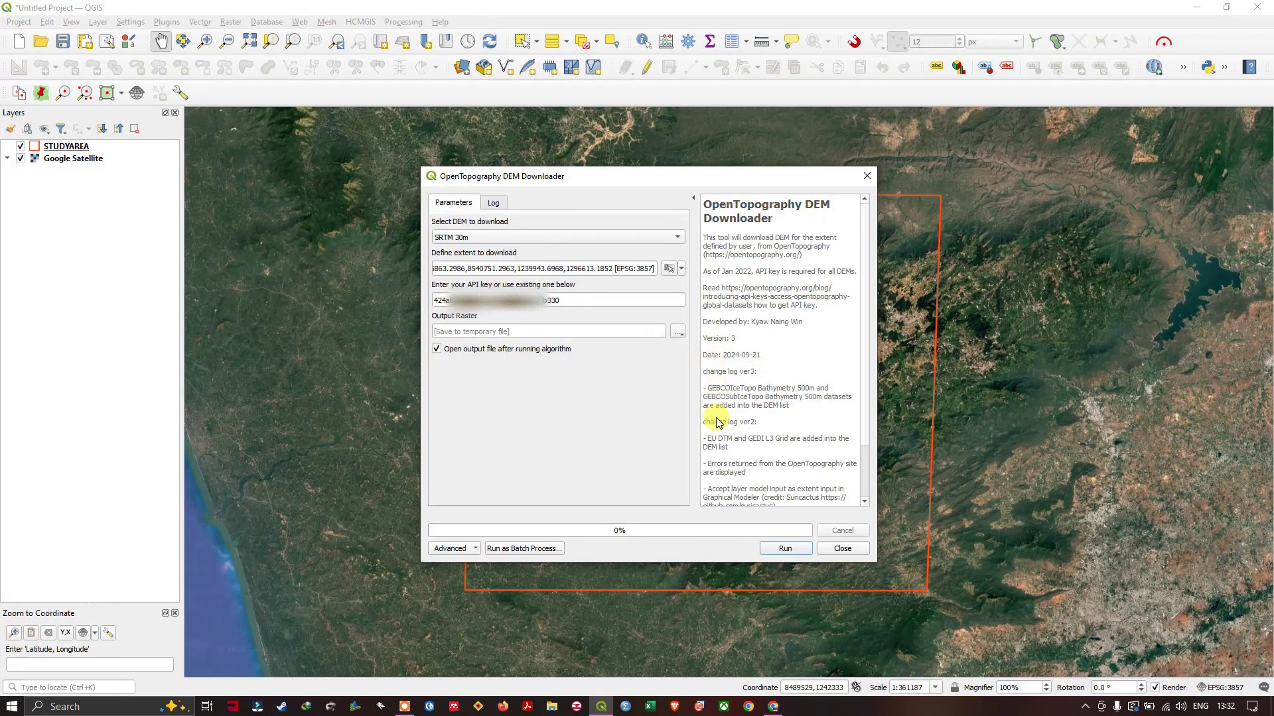
{"action": "left_click", "coordinate": [787, 549]}
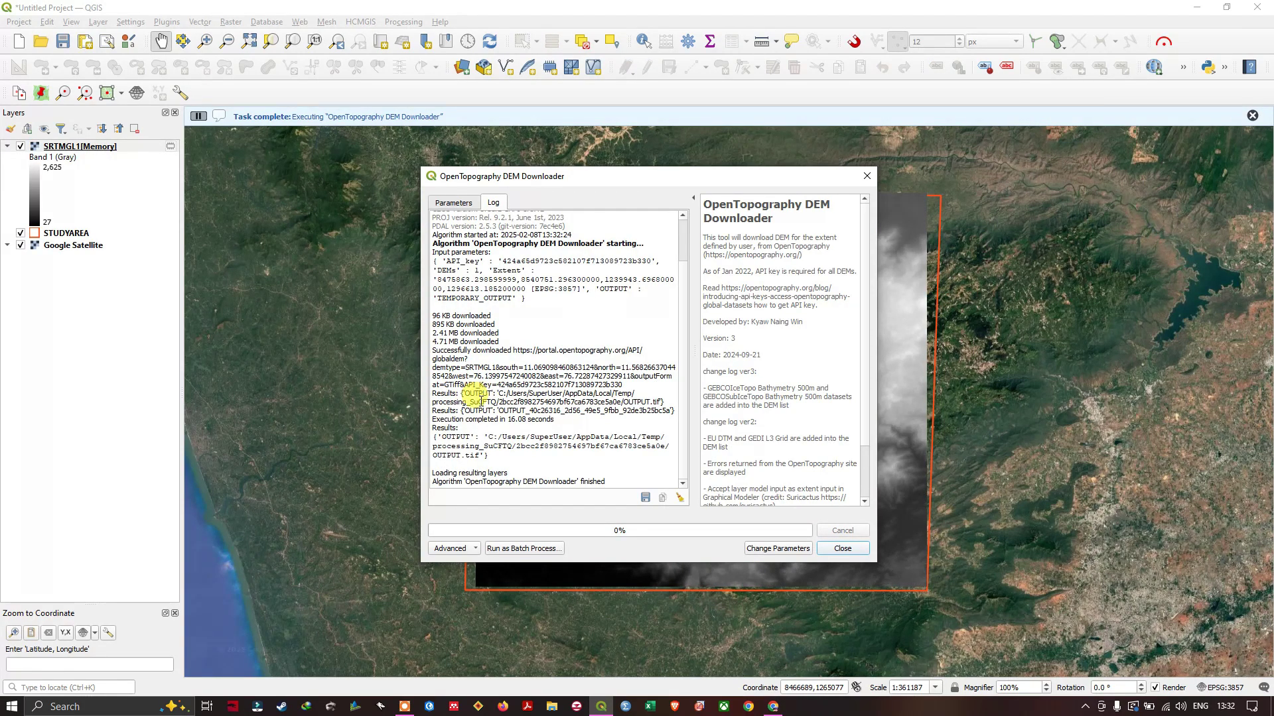
Step: Close the downloader and hide the STUDYAREA outline to reveal the SRTMGL1 raster
{"action": "left_click", "coordinate": [841, 550]}
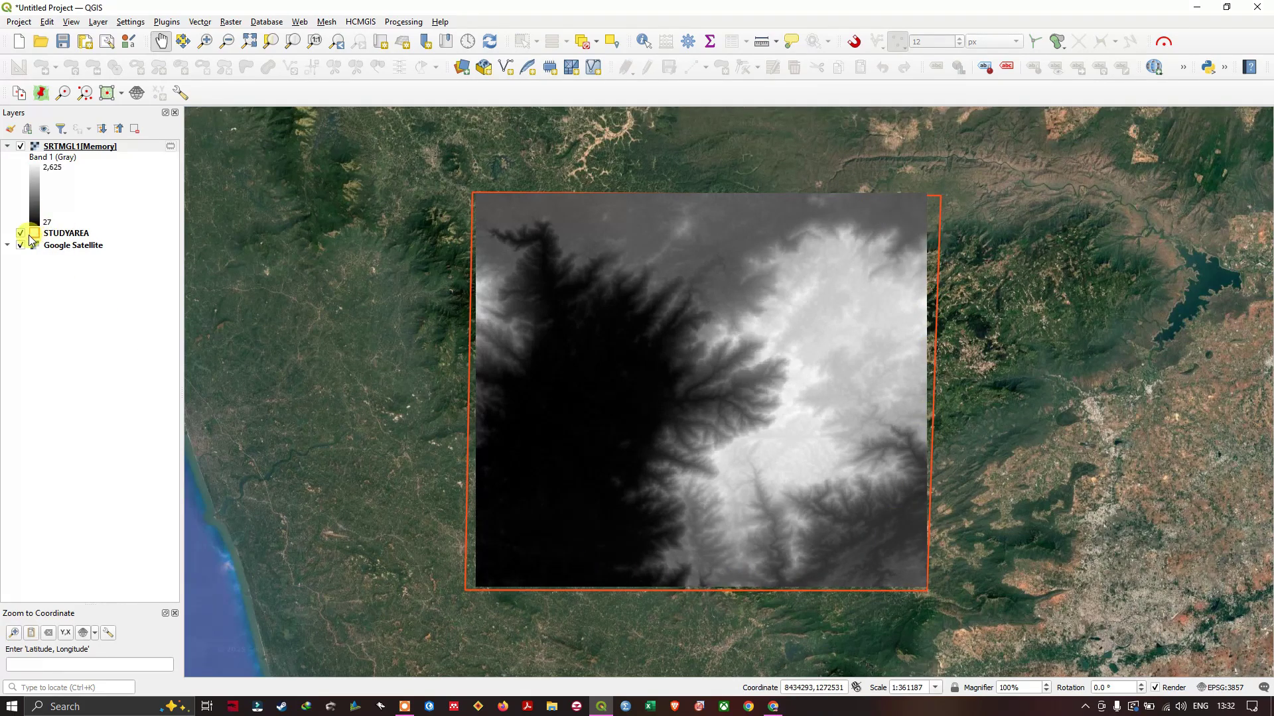
{"action": "left_click", "coordinate": [21, 234]}
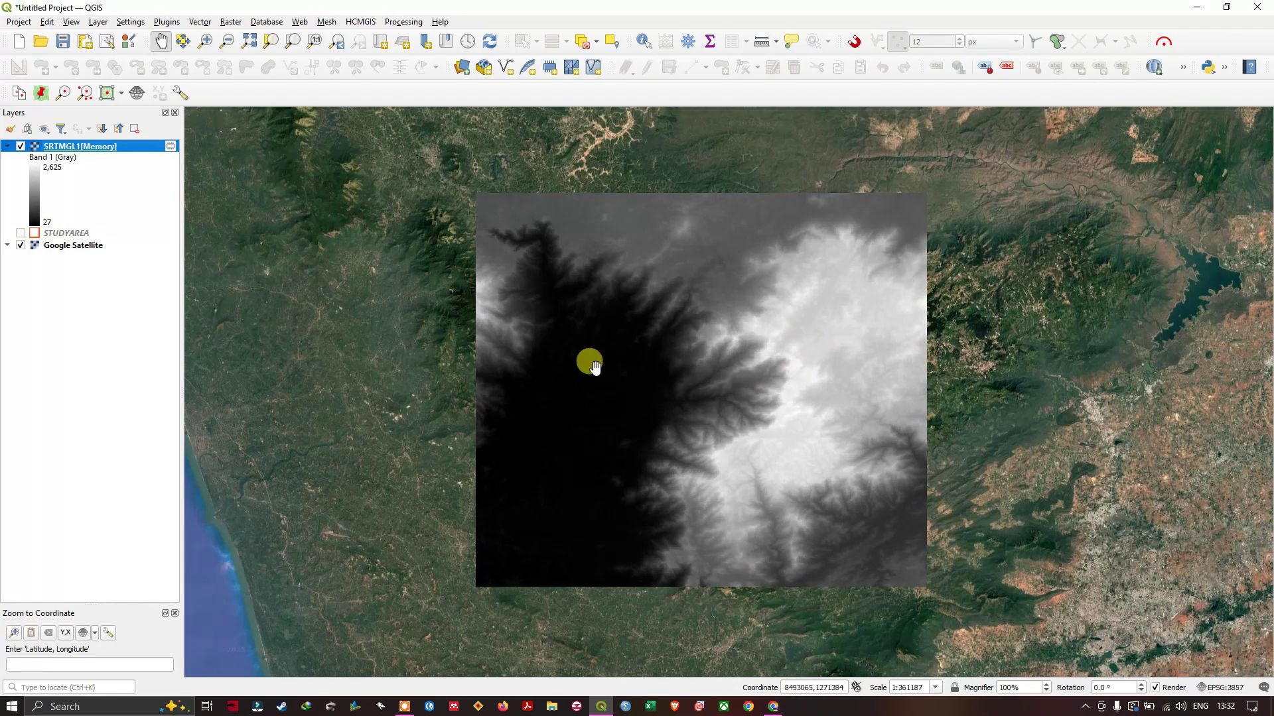
{"action": "scroll", "coordinate": [596, 367], "scroll_direction": "down", "scroll_amount": 1}
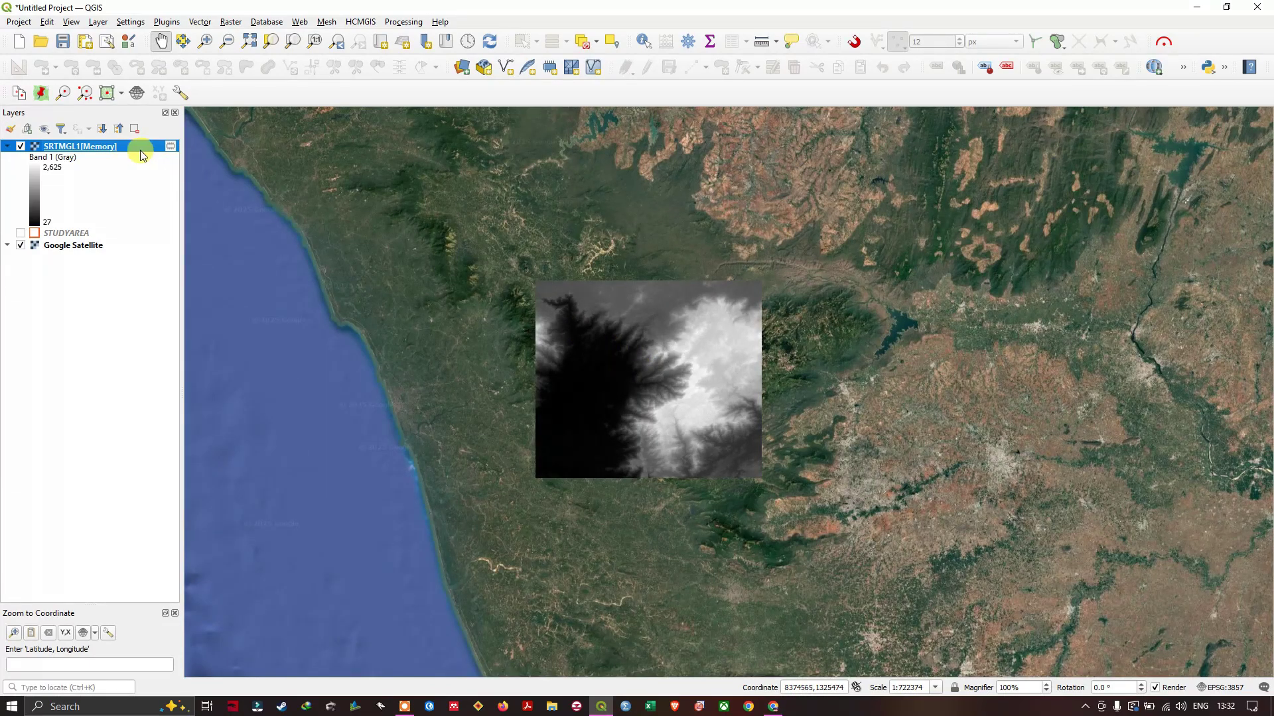
Step: Open Save As for the SRTMGL1 layer, cancel it, and zoom around the terrain
{"action": "right_click", "coordinate": [140, 150]}
{"action": "mouse_move", "coordinate": [217, 346]}
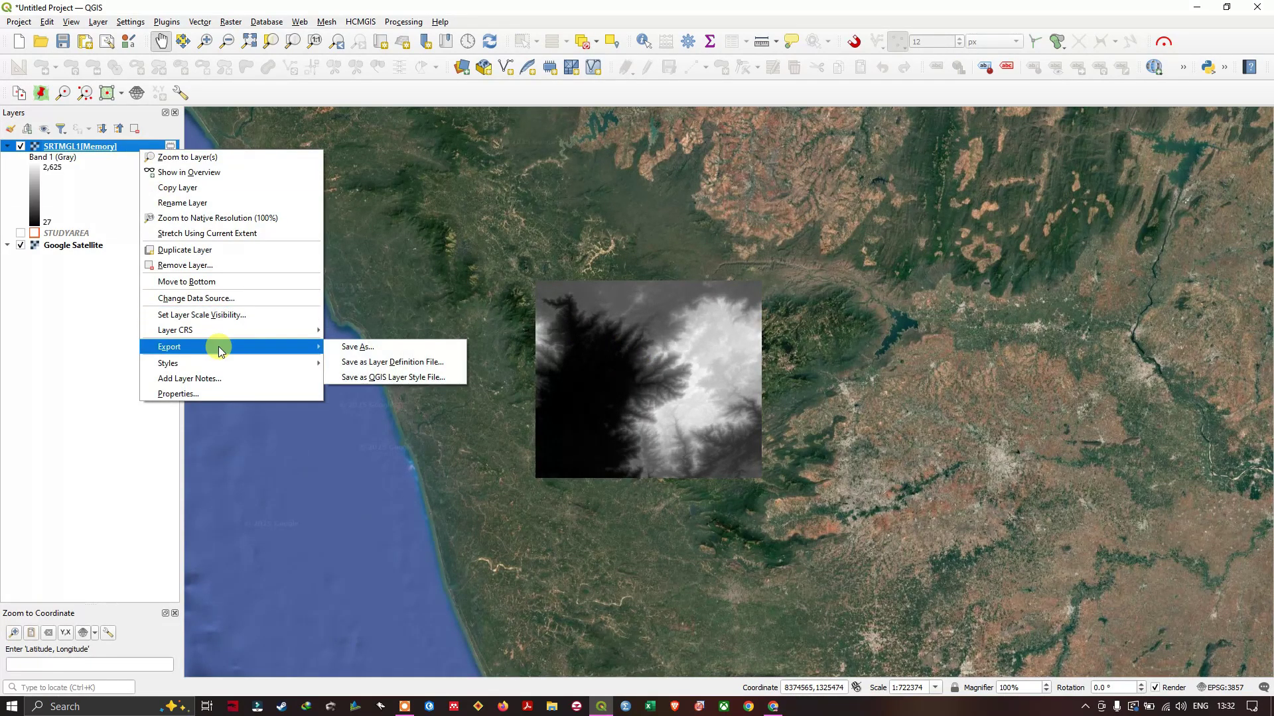
{"action": "left_click", "coordinate": [400, 346]}
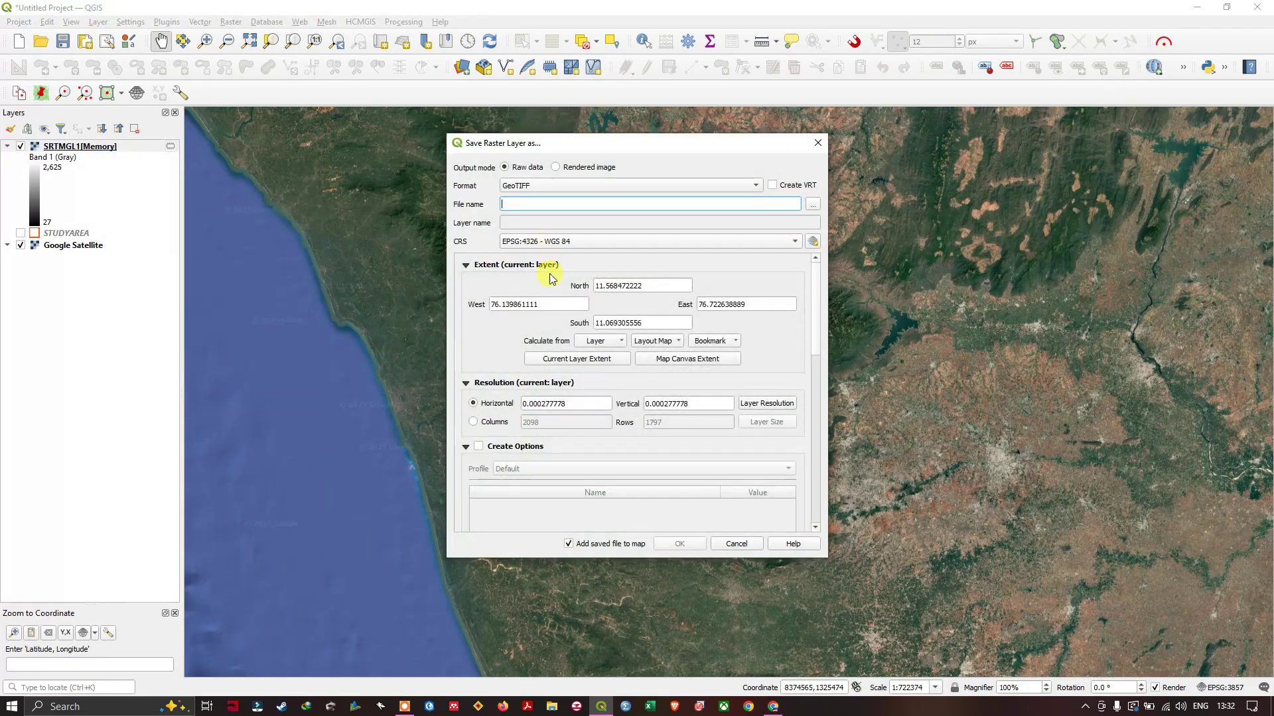
{"action": "left_click", "coordinate": [819, 143]}
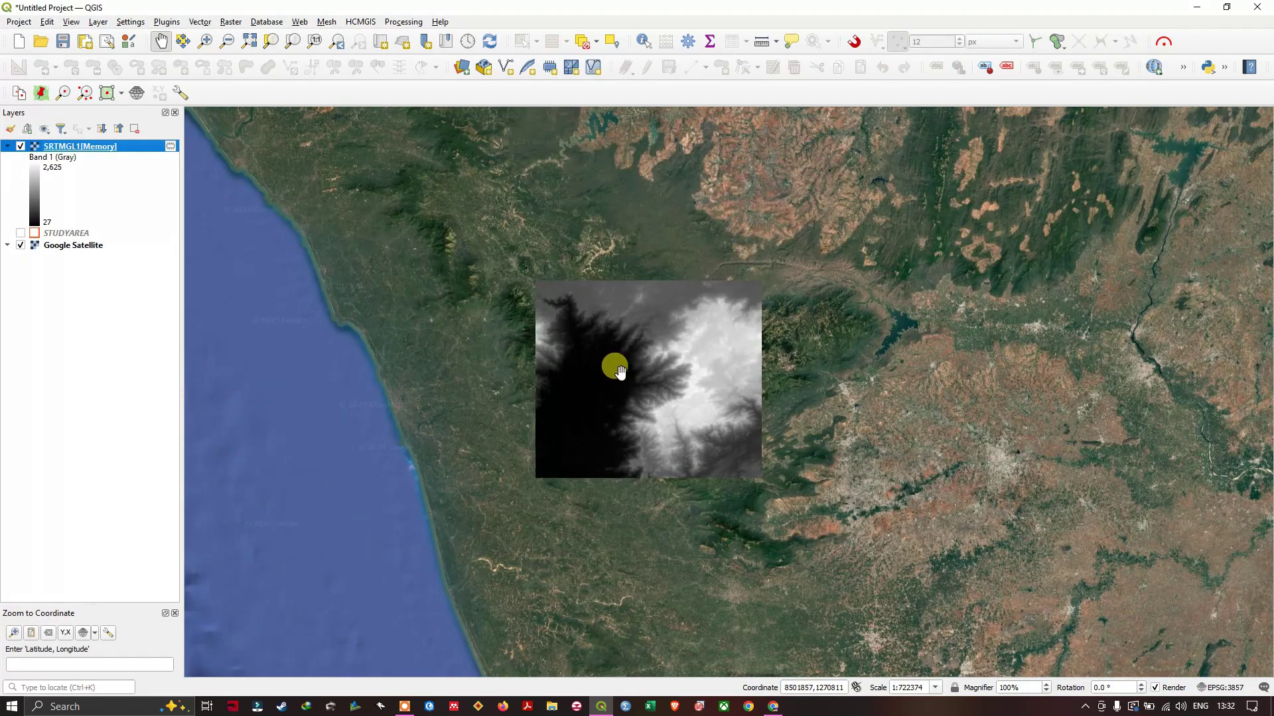
{"action": "scroll", "coordinate": [621, 384], "scroll_direction": "down", "scroll_amount": 1}
{"action": "scroll", "coordinate": [622, 388], "scroll_direction": "up", "scroll_amount": 1}
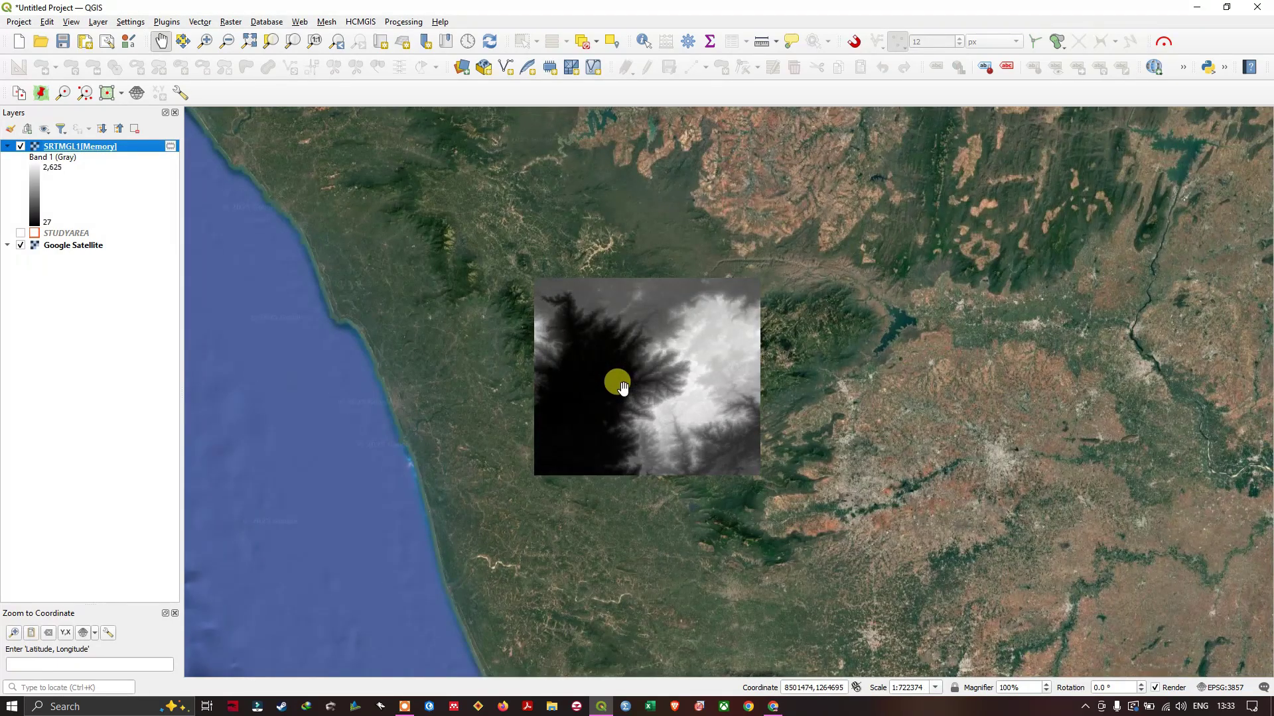
{"action": "scroll", "coordinate": [620, 384], "scroll_direction": "up", "scroll_amount": 1}
{"action": "scroll", "coordinate": [773, 385], "scroll_direction": "down", "scroll_amount": 1}
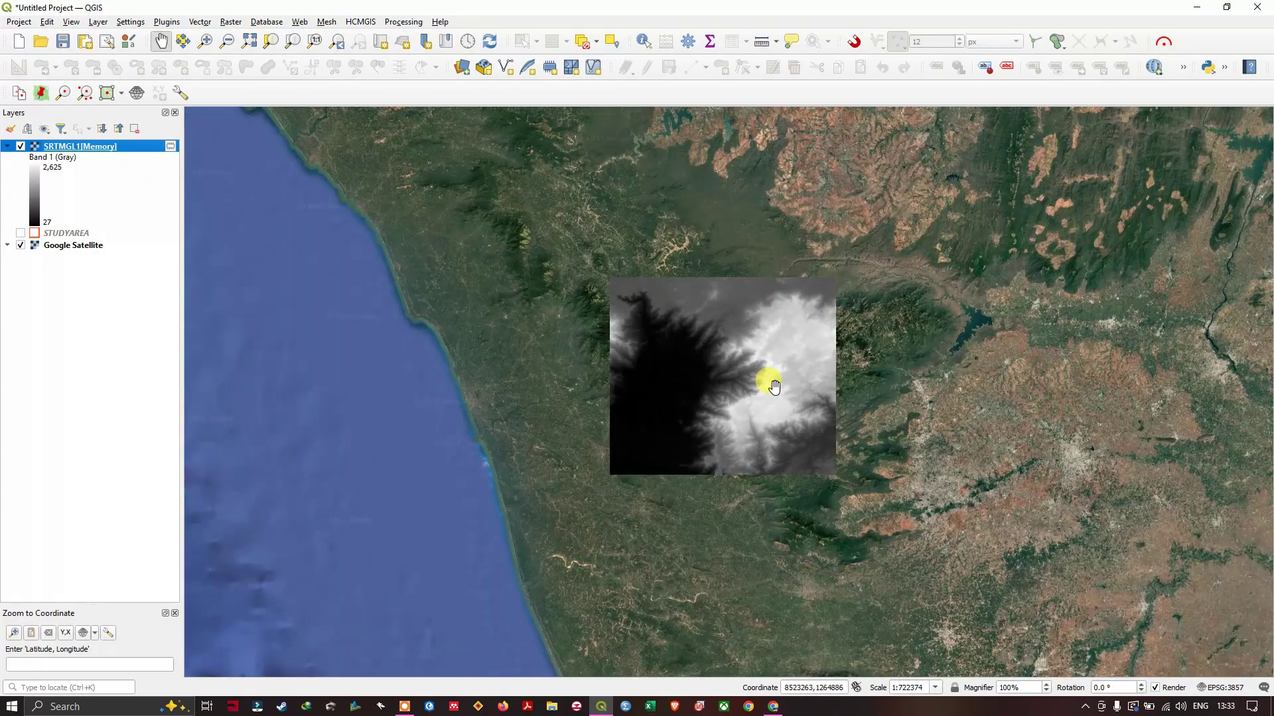
{"action": "scroll", "coordinate": [829, 388], "scroll_direction": "up", "scroll_amount": 1}
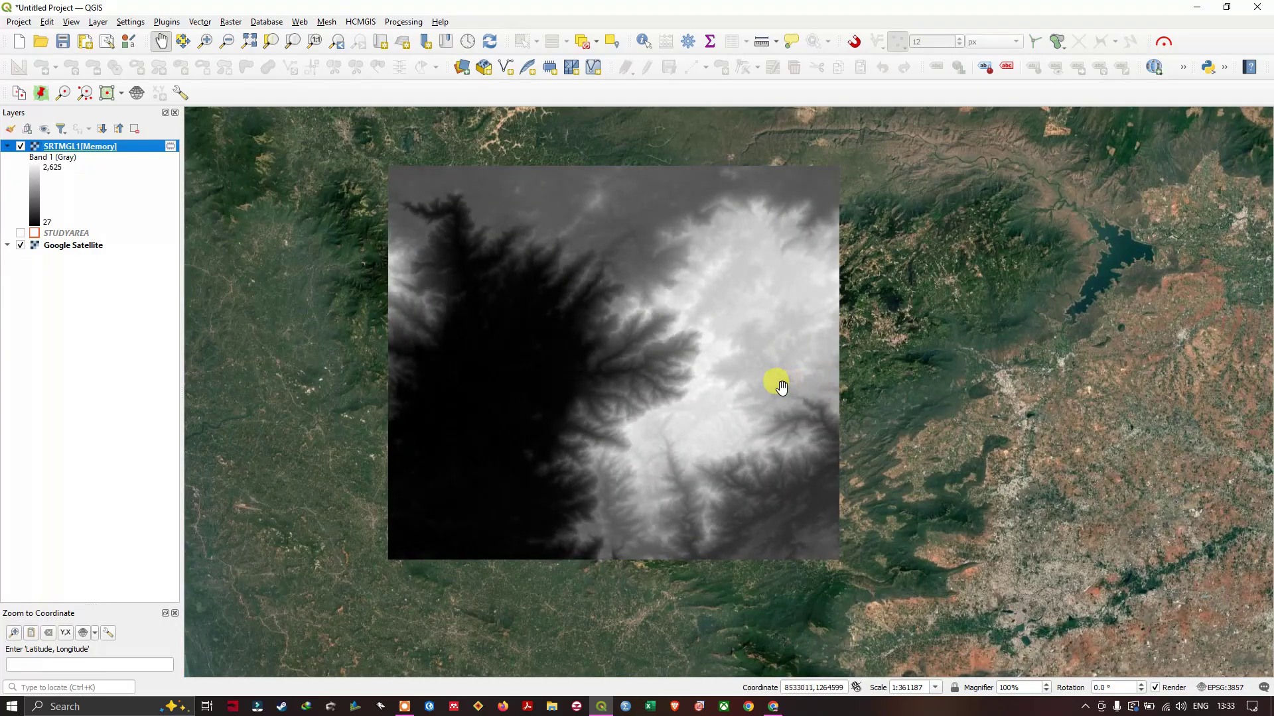
Step: Return to Chrome and scroll the Terms of Use page to its API Agreement section
{"action": "left_click", "coordinate": [772, 707]}
{"action": "left_click", "coordinate": [292, 15]}
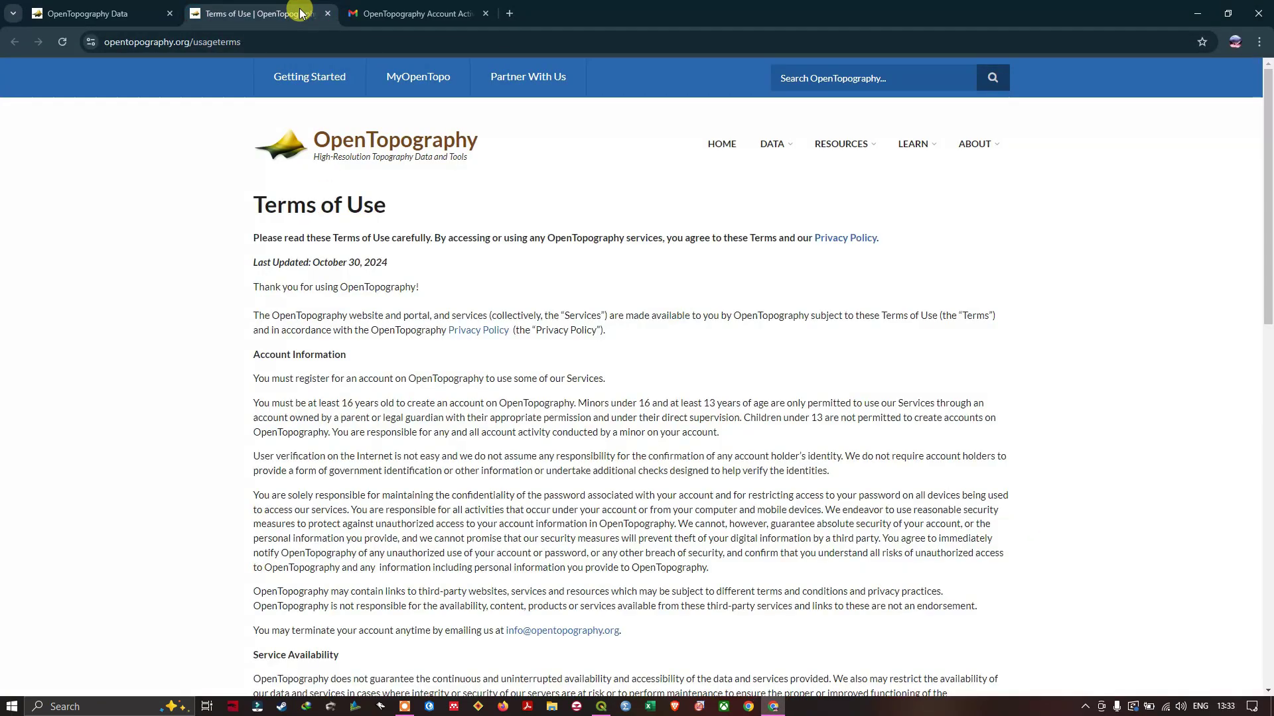
{"action": "scroll", "coordinate": [484, 432], "scroll_direction": "down", "scroll_amount": 1}
{"action": "scroll", "coordinate": [488, 458], "scroll_direction": "up", "scroll_amount": 1}
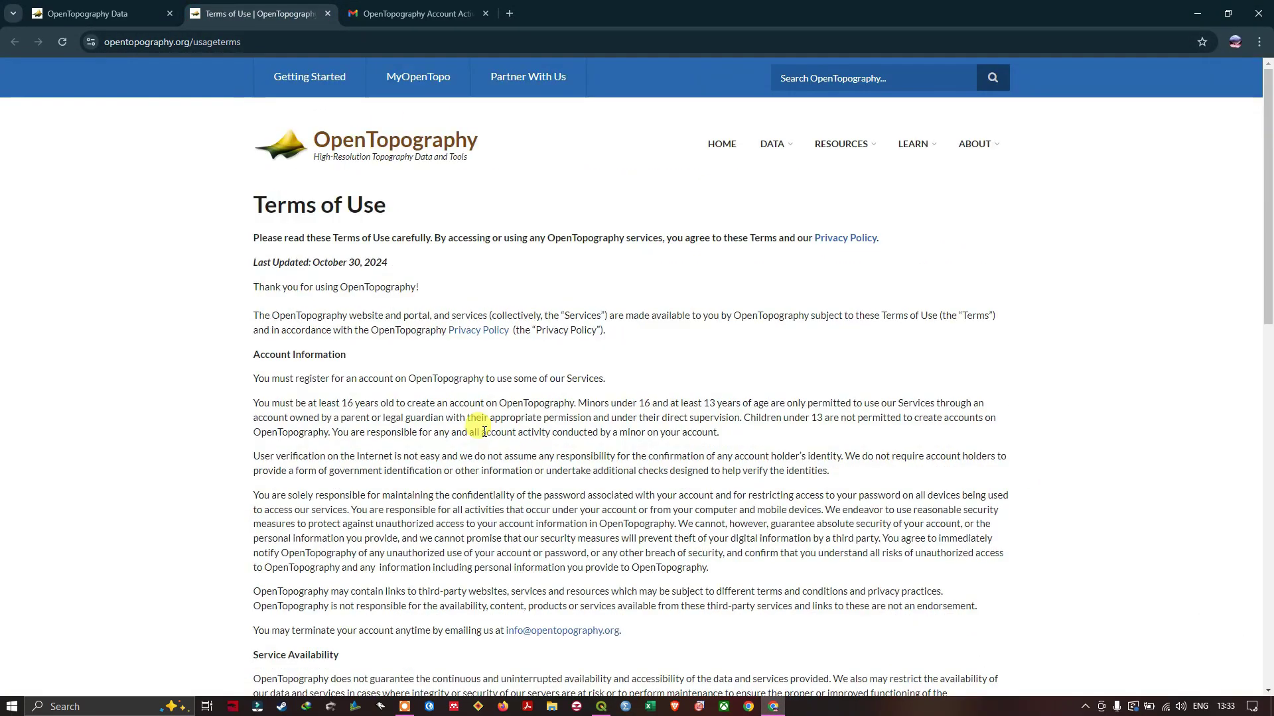
{"action": "scroll", "coordinate": [480, 383], "scroll_direction": "down", "scroll_amount": 15}
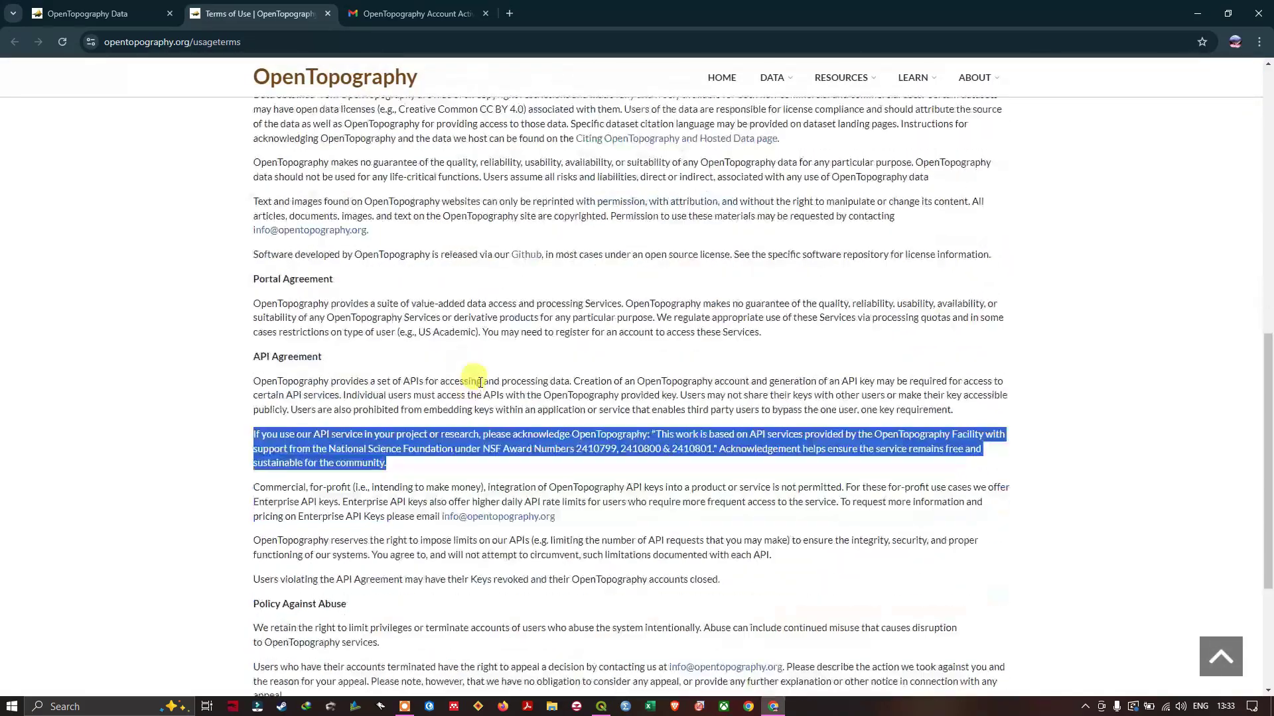